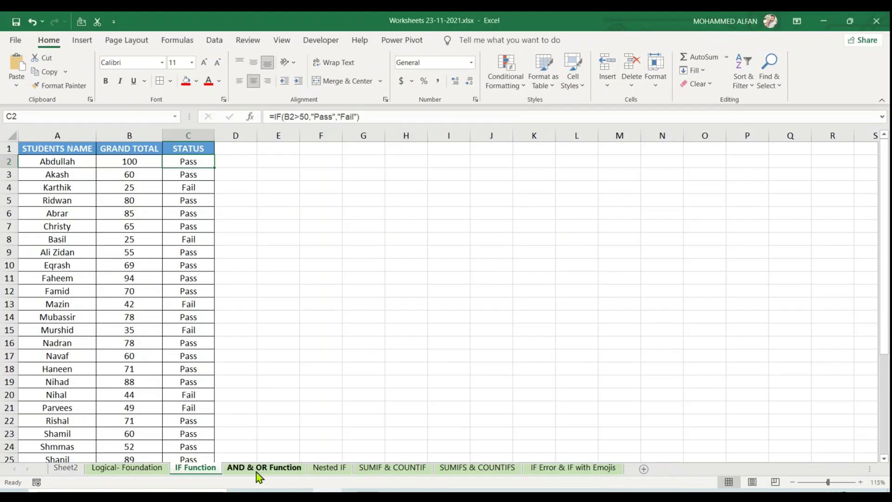
- Switch to the AND & OR Function sheet with the employee table and three-scenario list
click(256, 472)
click(522, 369)
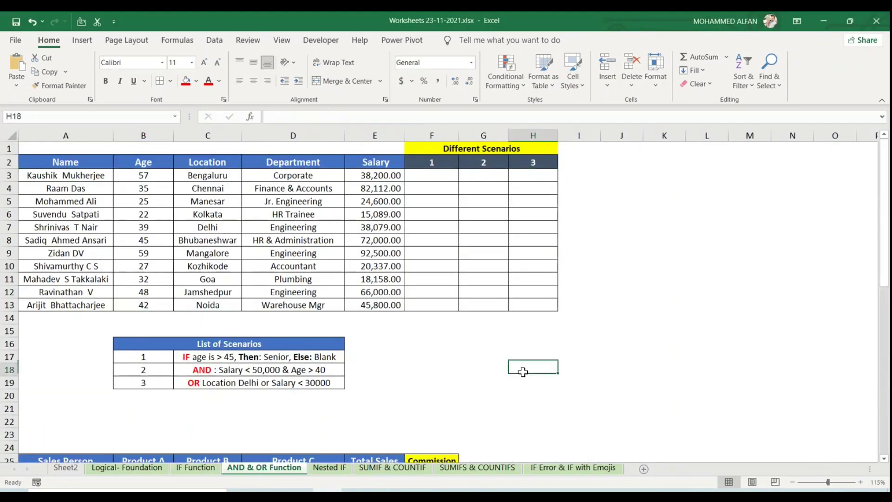
click(665, 278)
click(621, 292)
scroll(404, 319, down, 3)
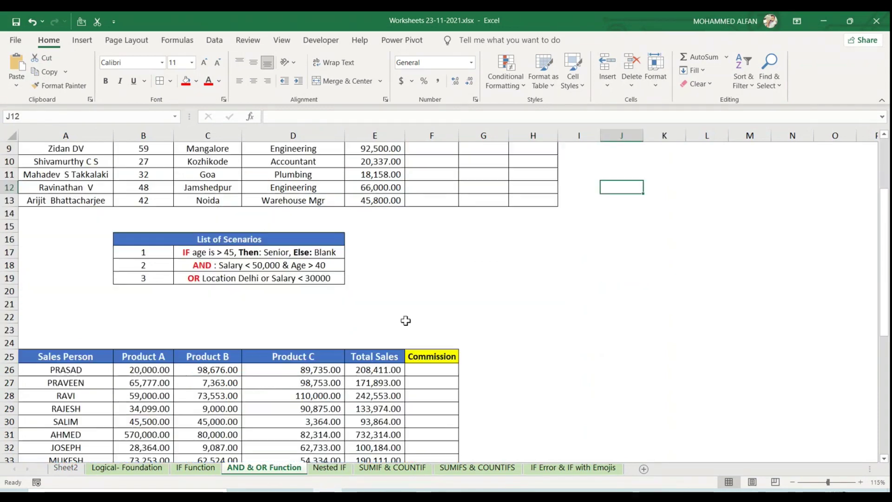
scroll(405, 321, down, 7)
drag(885, 271, 885, 139)
click(799, 266)
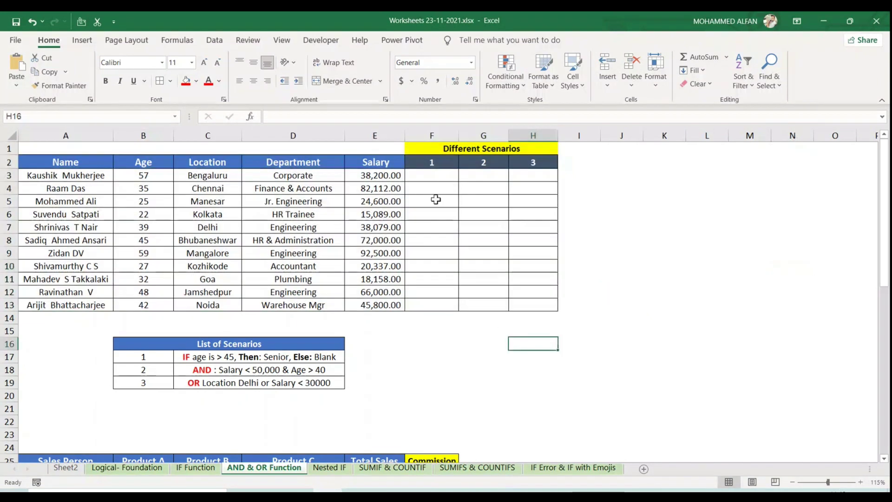
drag(430, 163, 531, 285)
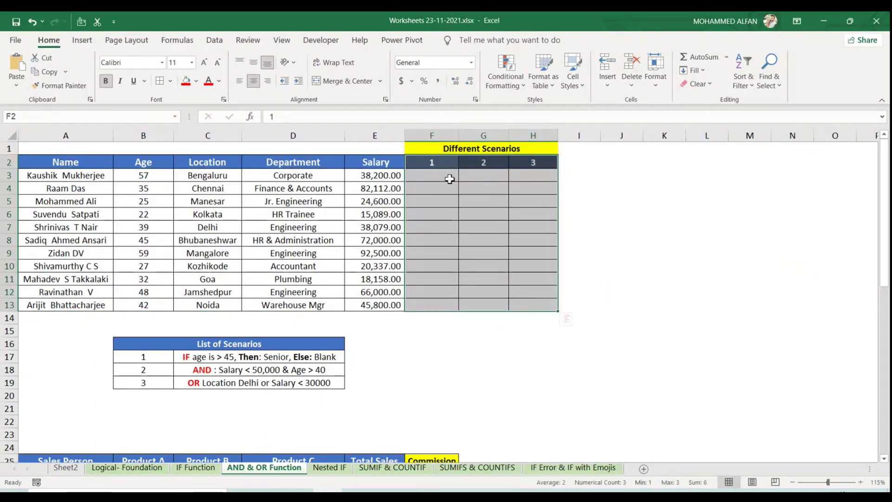
drag(533, 175, 533, 266)
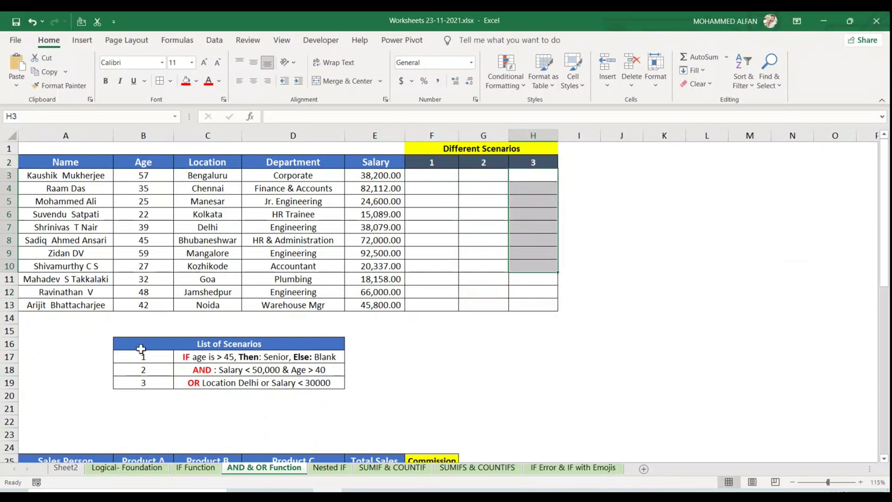
drag(141, 348, 153, 382)
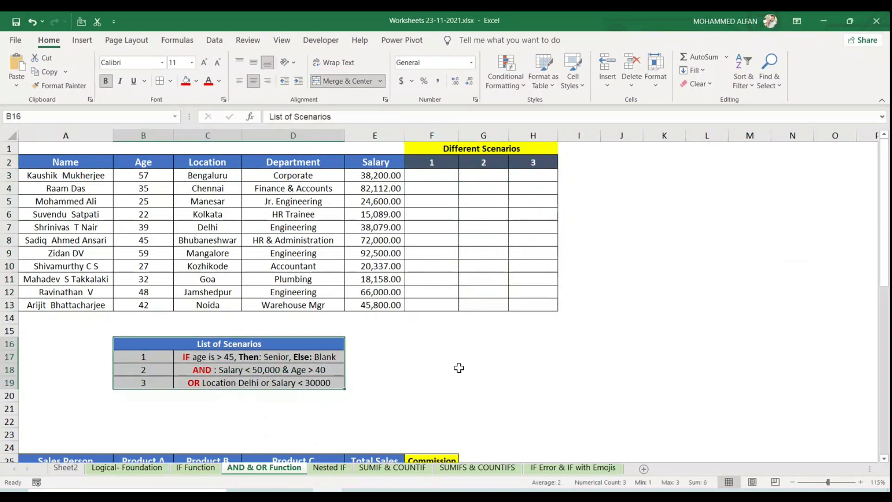
click(456, 368)
click(75, 198)
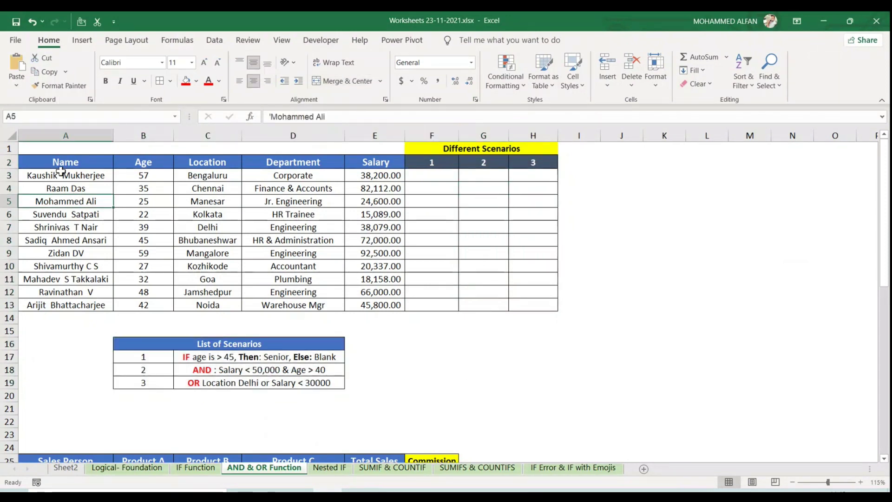
drag(64, 176, 52, 304)
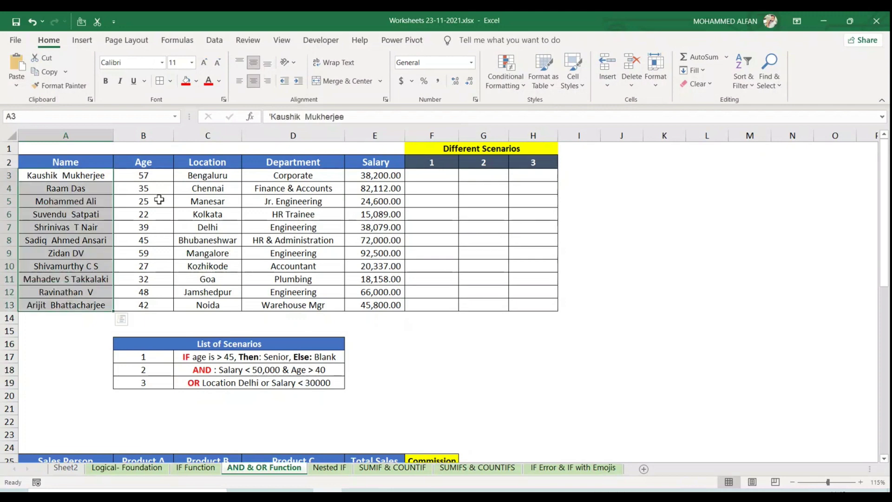
drag(144, 176, 148, 305)
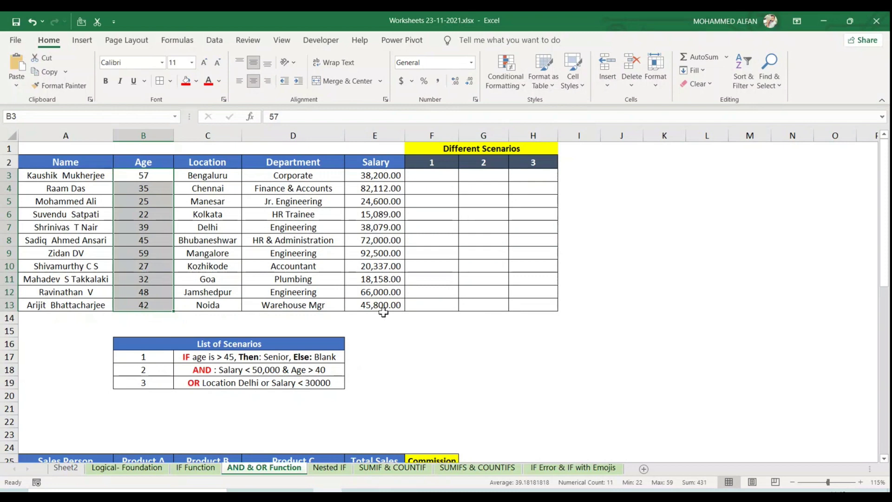
click(178, 356)
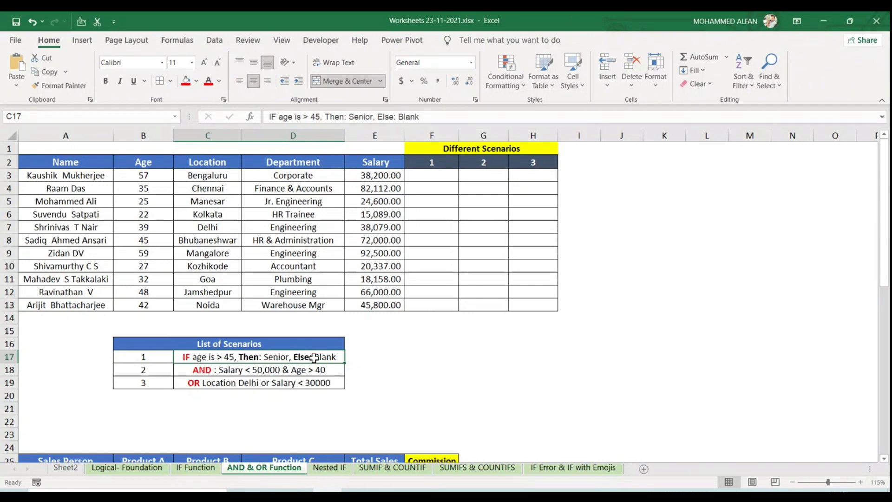
- Enter =IF(B3>45,"Sr","Jr") in F3 and fill it down to F13
click(453, 175)
text(=)
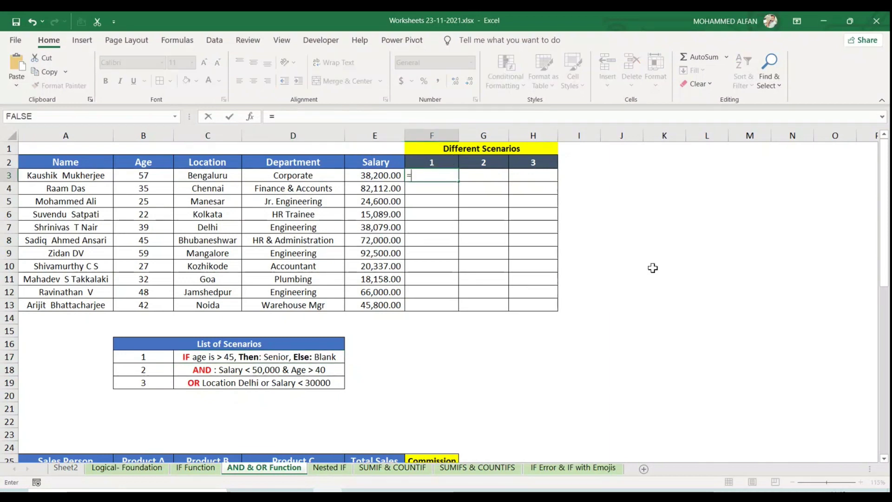
text(IF()
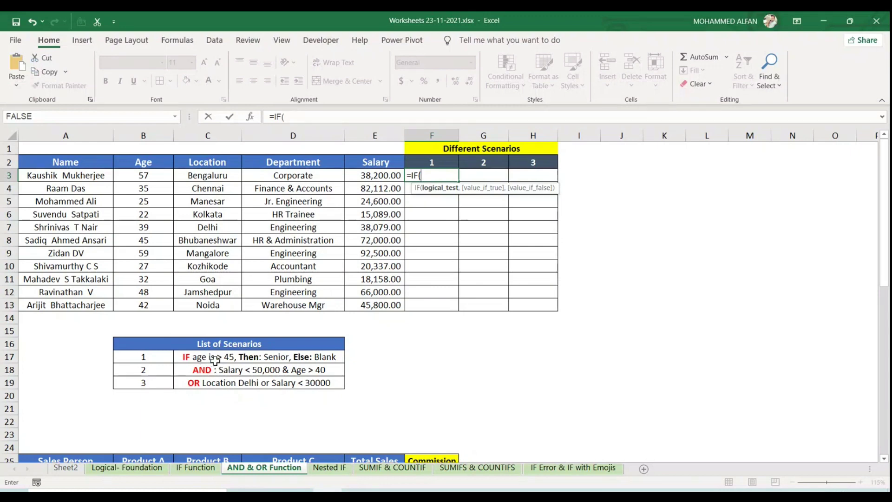
click(156, 176)
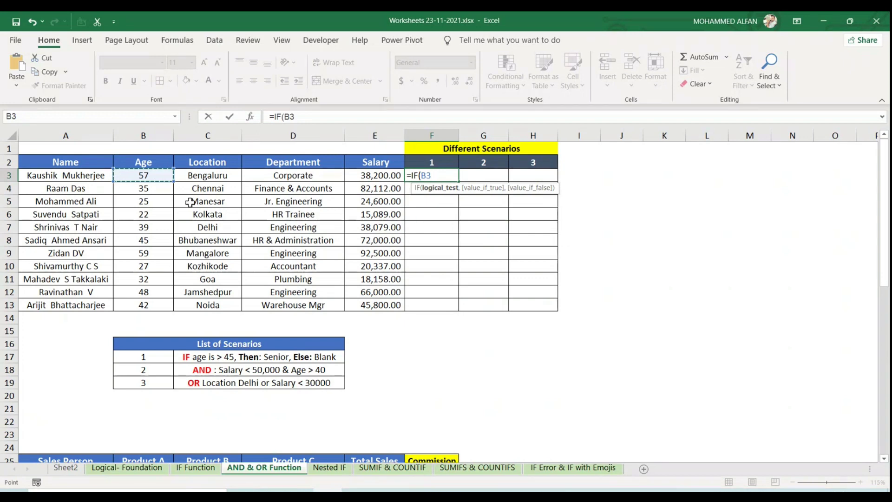
text(>45,)
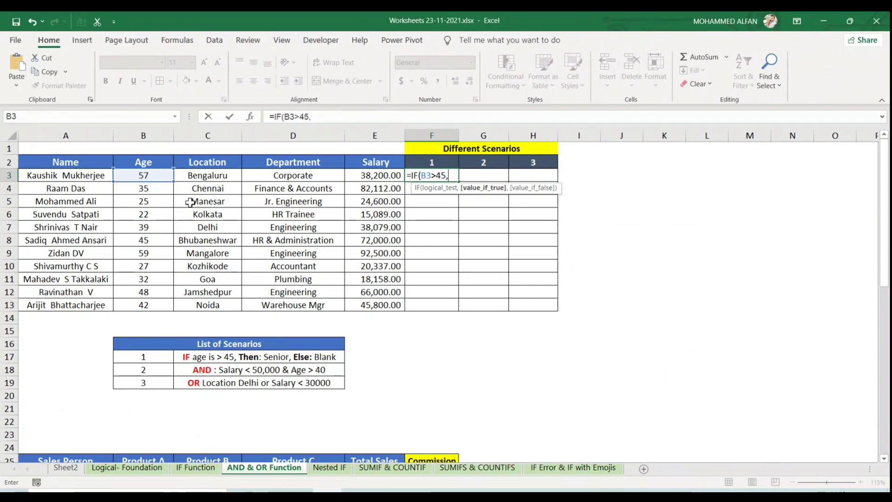
text("Sr")
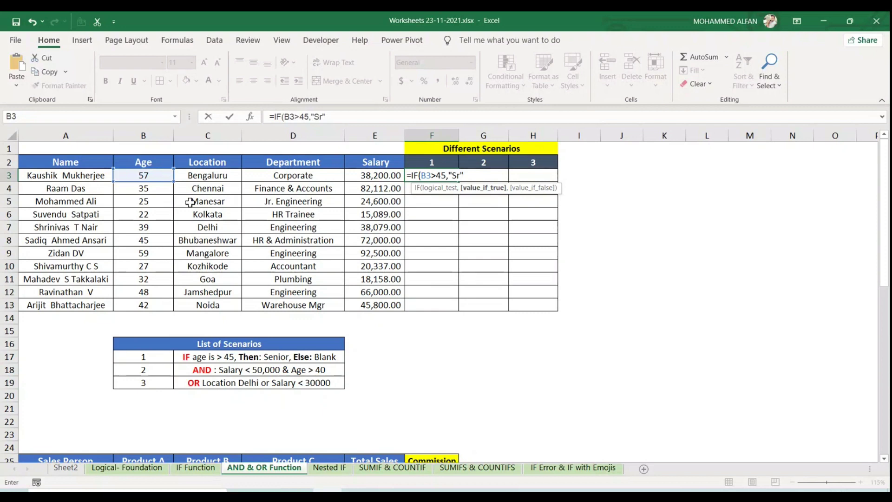
text(,)
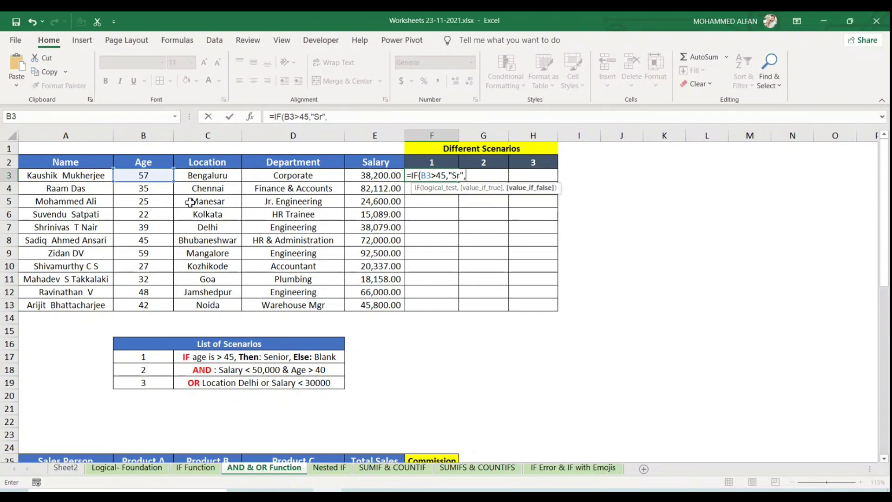
text(")
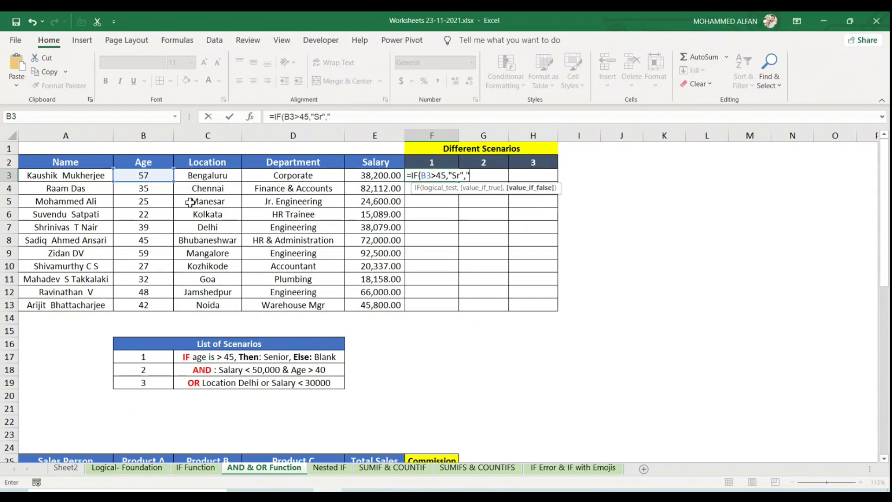
text(Jr"))
key(Return)
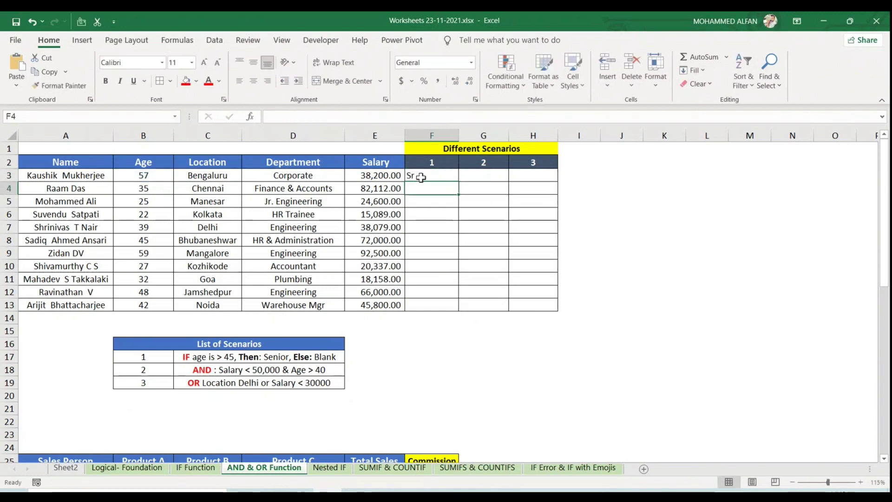
click(422, 175)
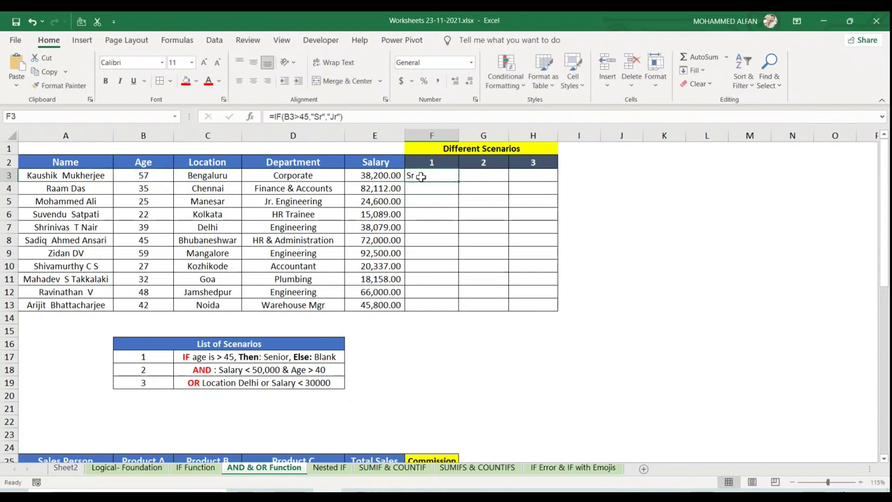
double_click(458, 184)
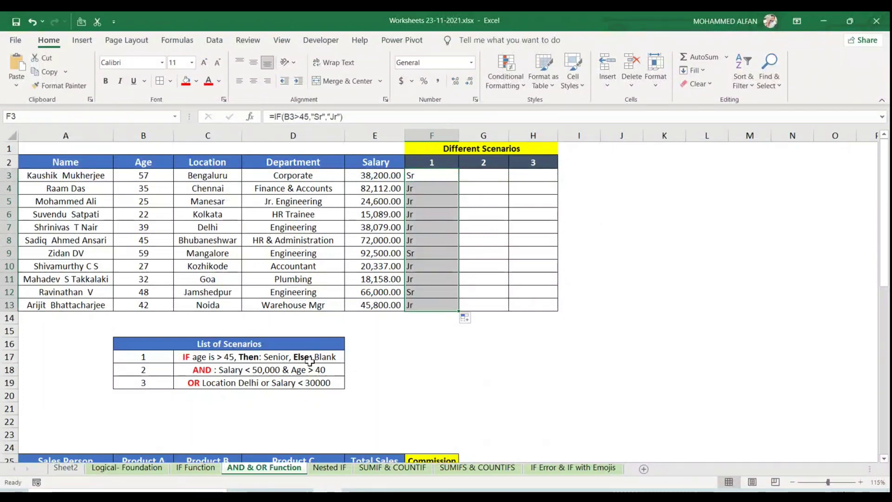
- Edit F3's formula to =IF(B3>45,"Sr","") so younger employees show blank
click(430, 177)
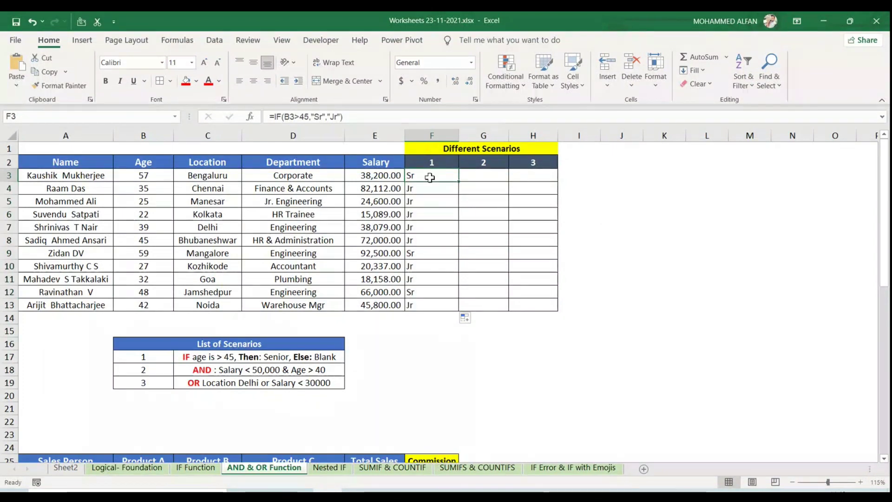
click(337, 117)
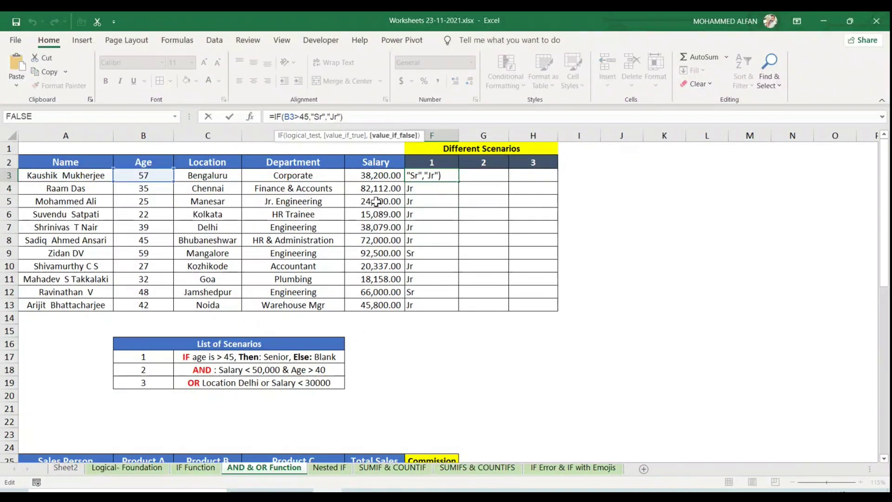
key(BackSpace)
key(BackSpace)
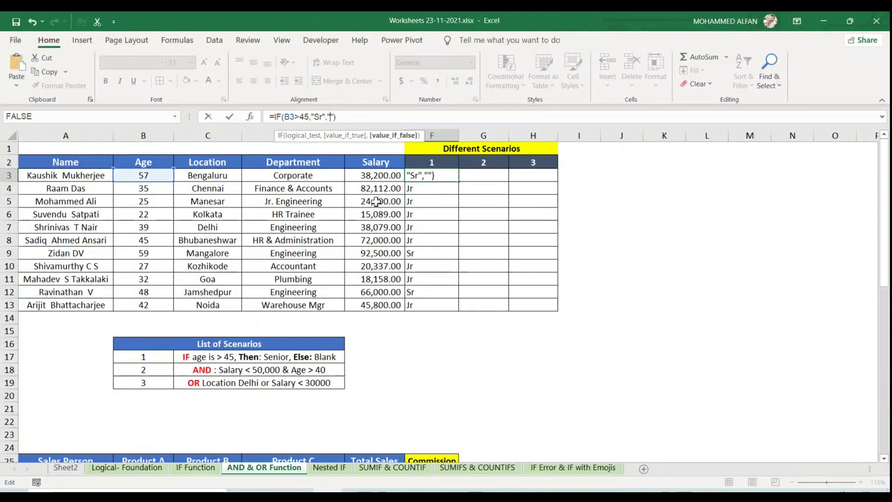
key(Return)
- Copy the revised Sr formula from F3 down to F13 and review it
click(453, 179)
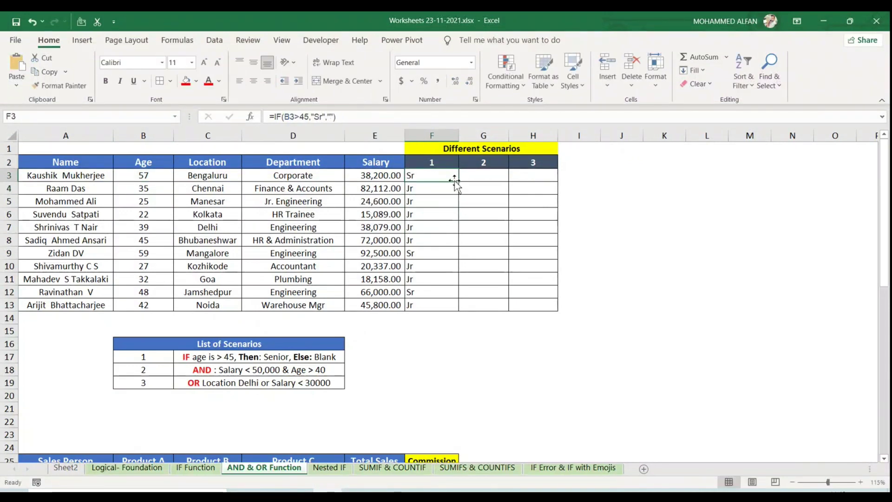
double_click(457, 182)
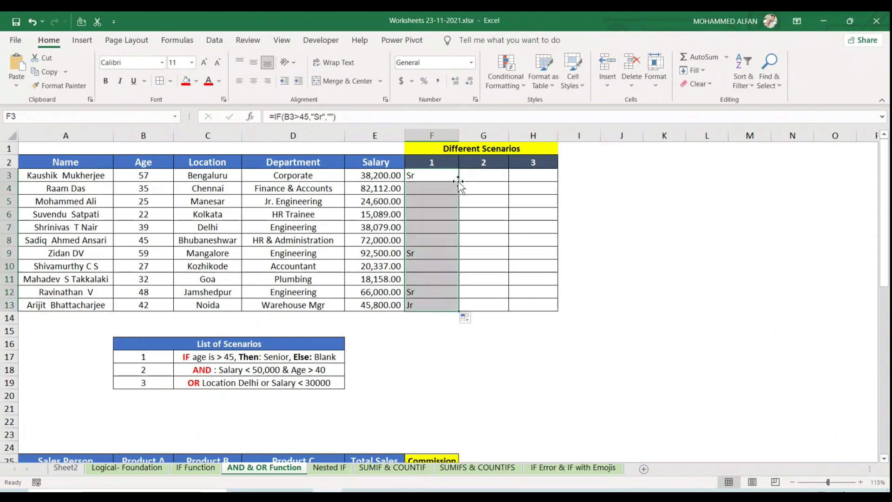
click(332, 117)
click(436, 179)
key(Escape)
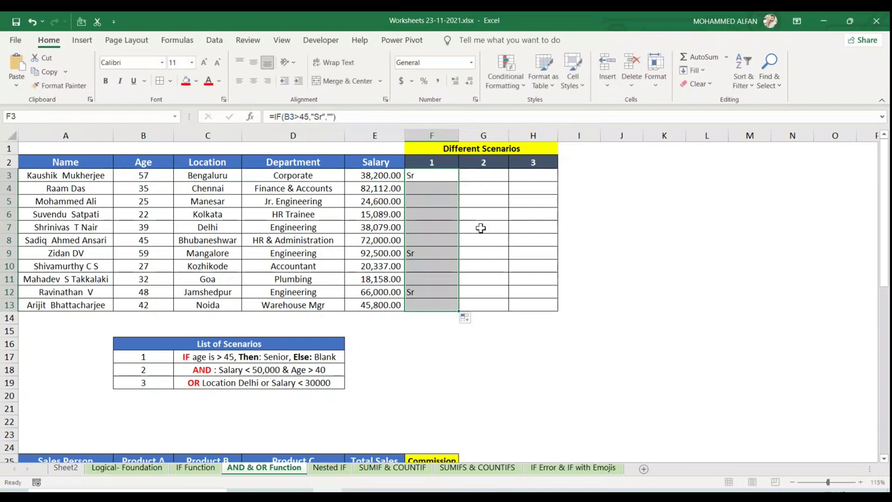
click(455, 179)
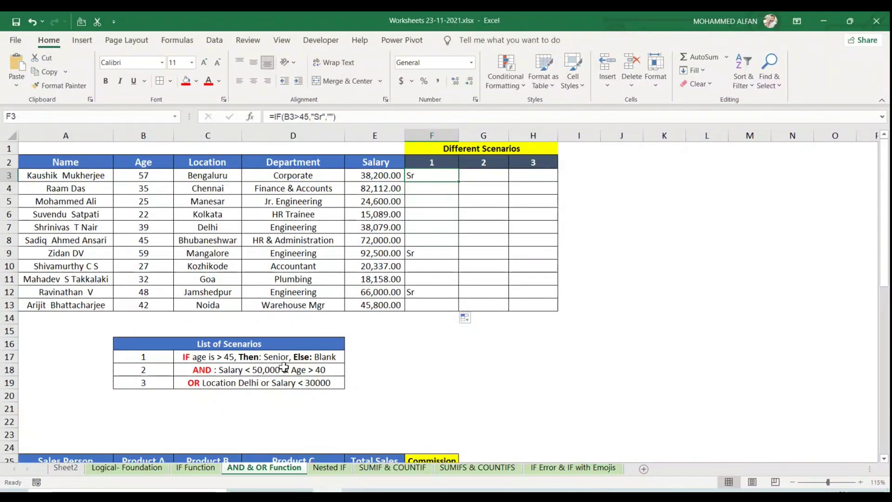
- Enter =AND(E3<50000,B3>40) in G3
click(484, 175)
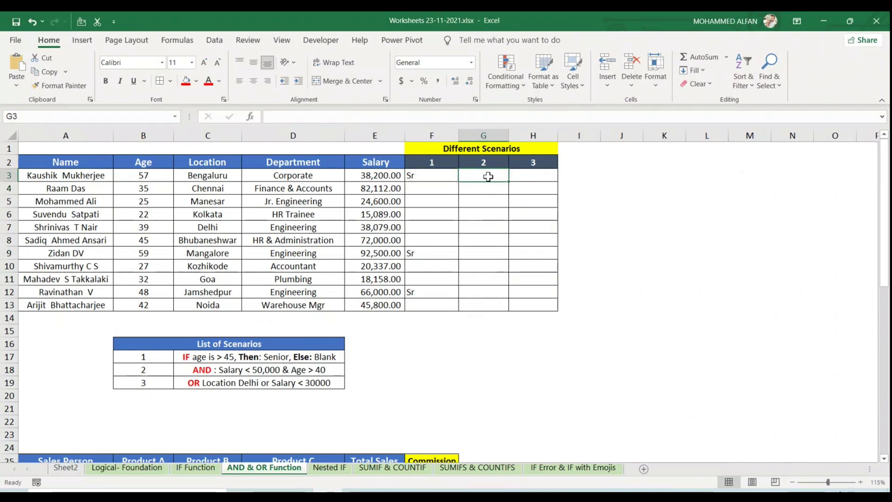
text(=and()
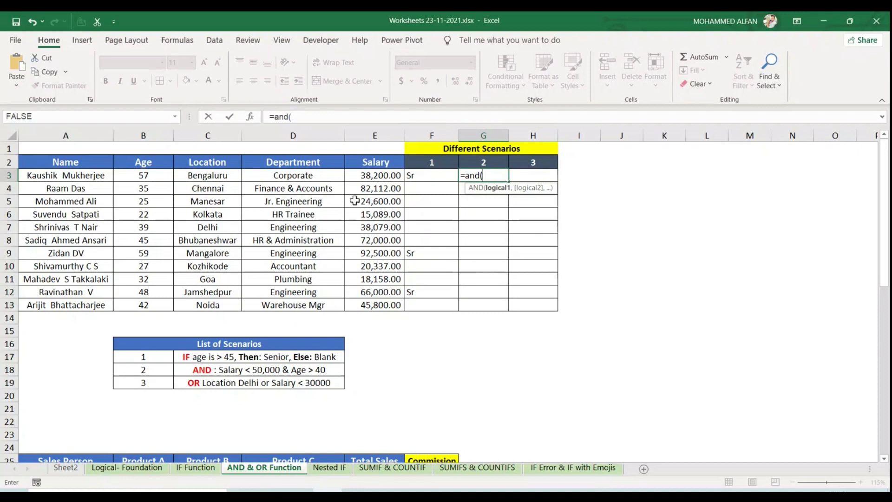
click(383, 175)
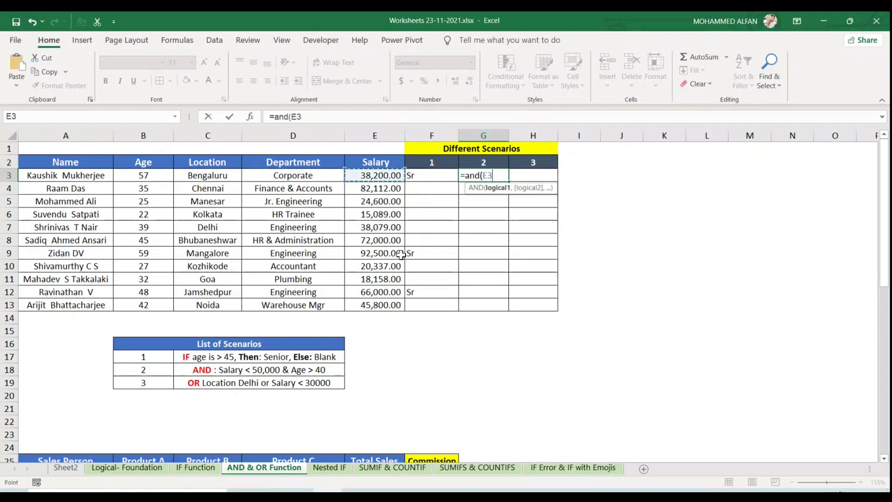
text(<500)
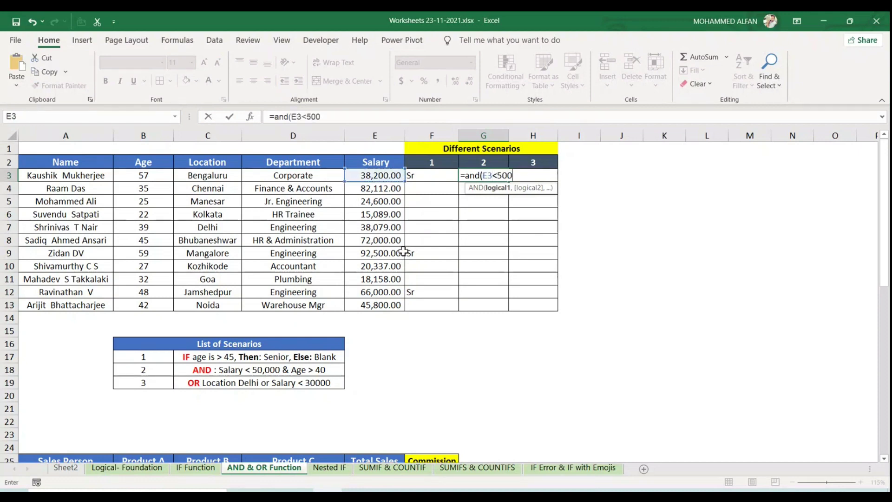
text(00,)
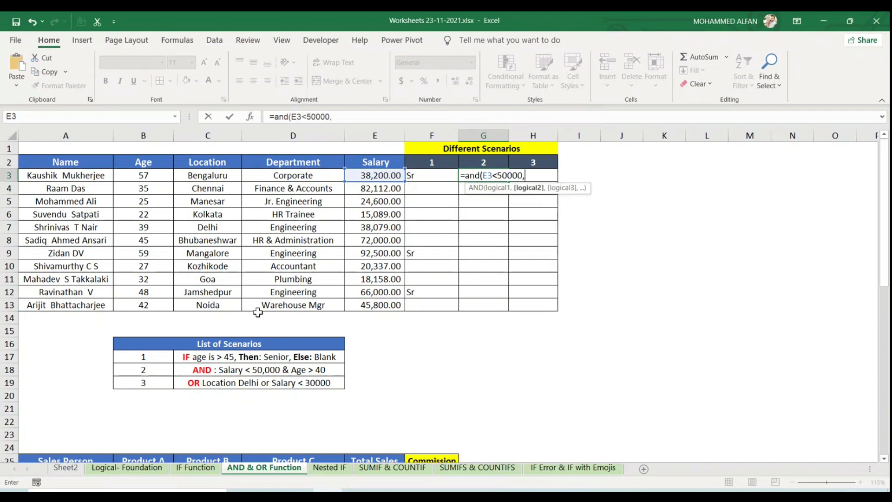
click(153, 177)
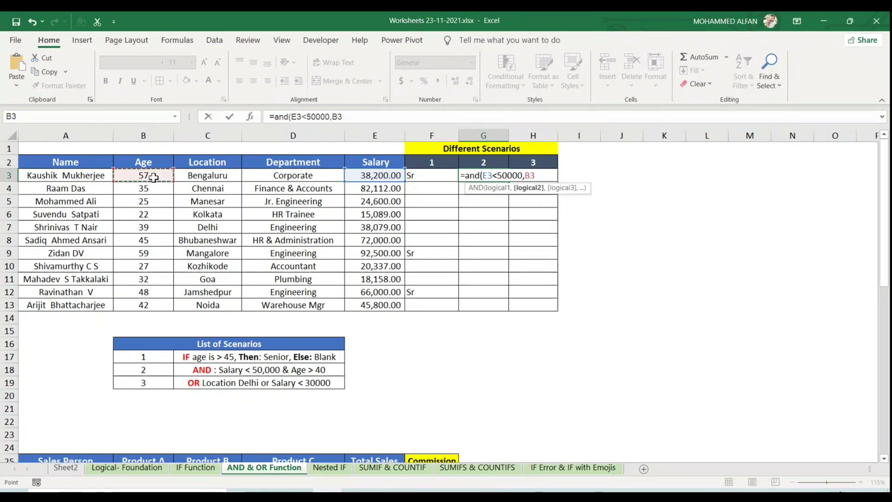
text(>40)
key(Return)
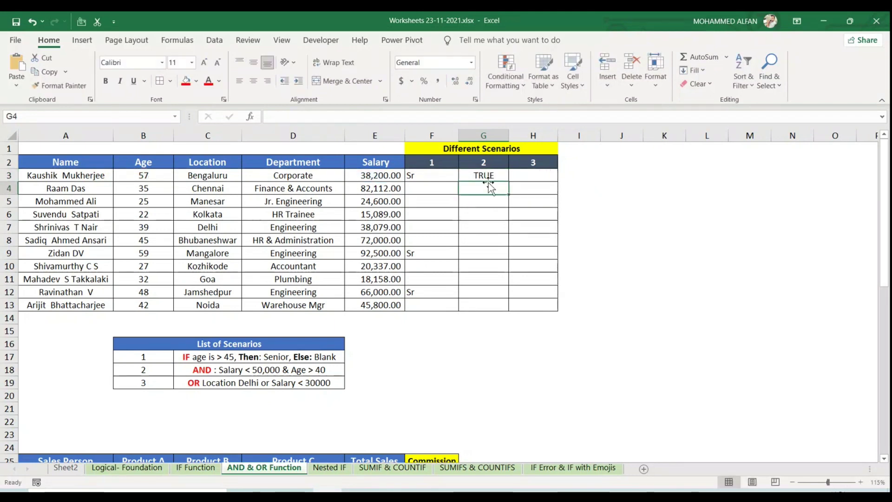
- Fill the AND formula down to G13 and highlight the TRUE rows 3 and 13
click(493, 178)
drag(510, 183, 512, 308)
click(493, 175)
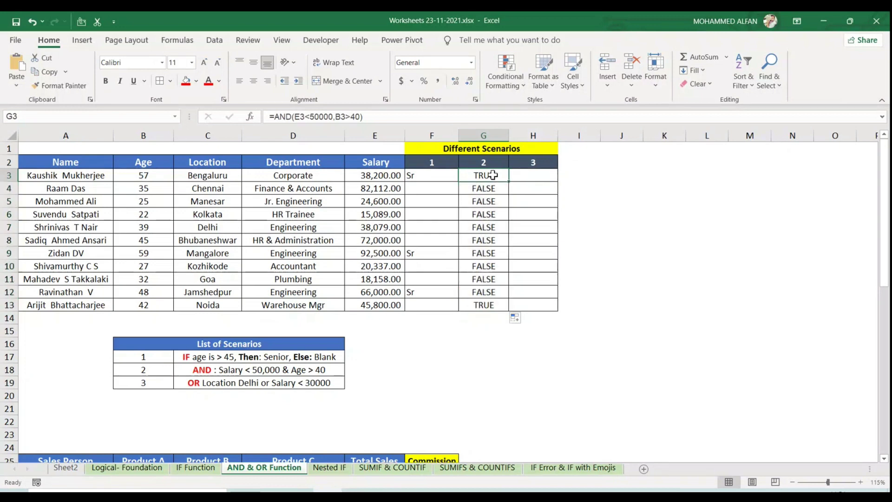
drag(166, 175, 465, 176)
drag(150, 302, 483, 304)
click(484, 176)
- Wrap G3's AND test in an IF returning "YES" or "NO"
key(F2)
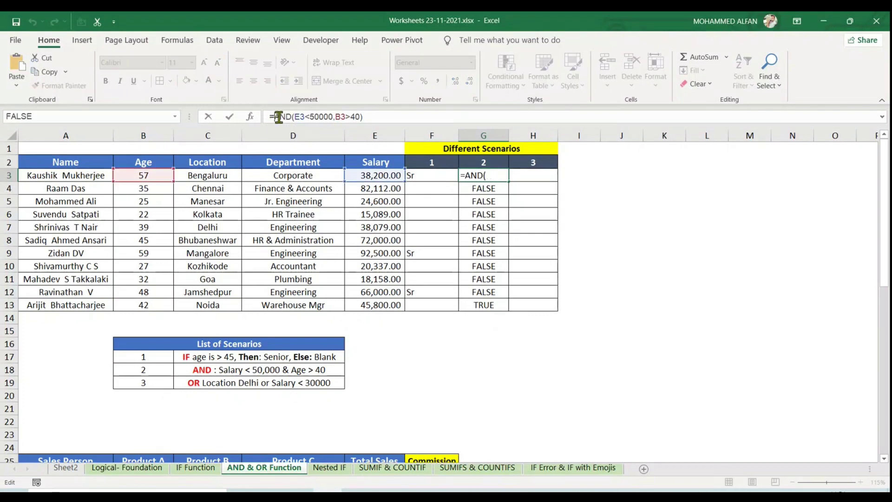
text(if)
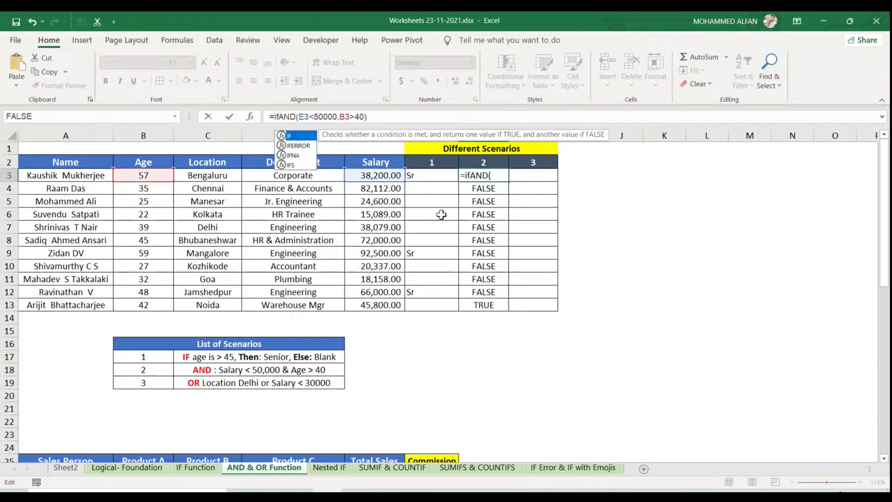
text(()
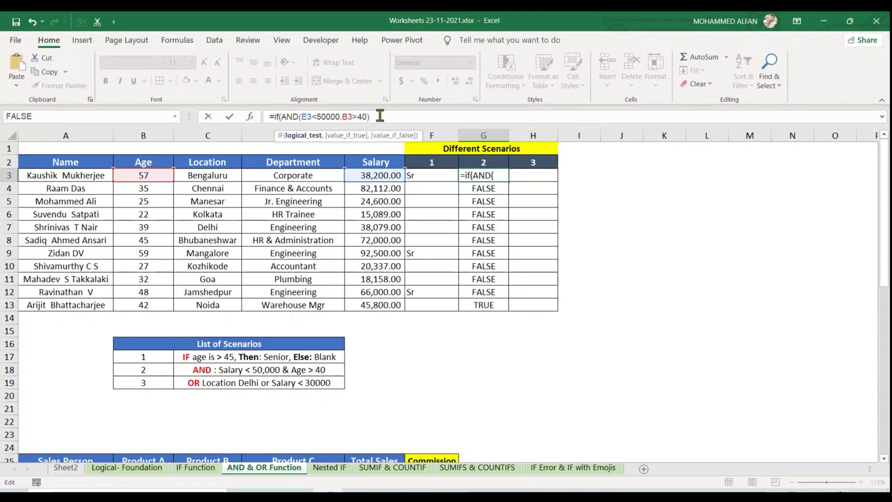
drag(370, 116, 280, 113)
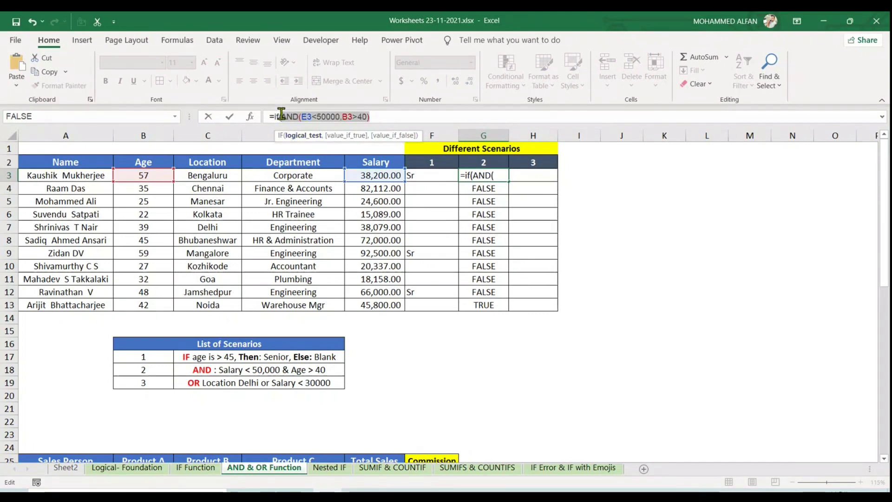
click(420, 114)
text(,)
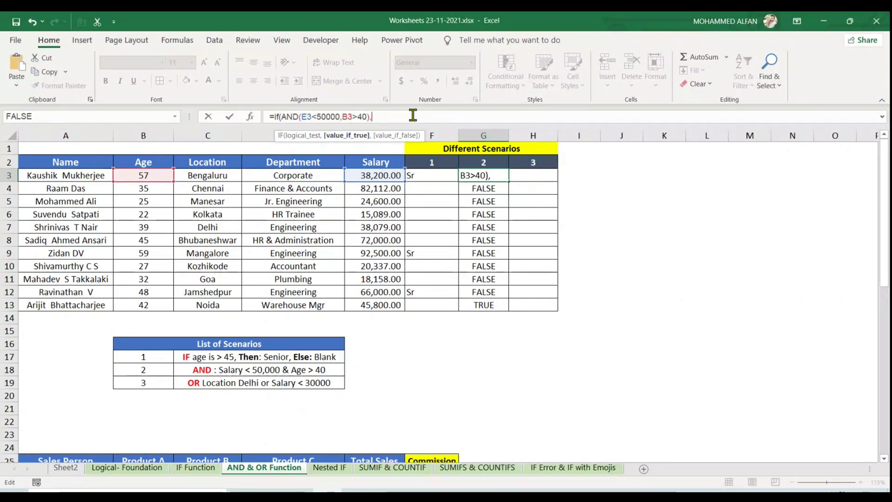
text("YES","N)
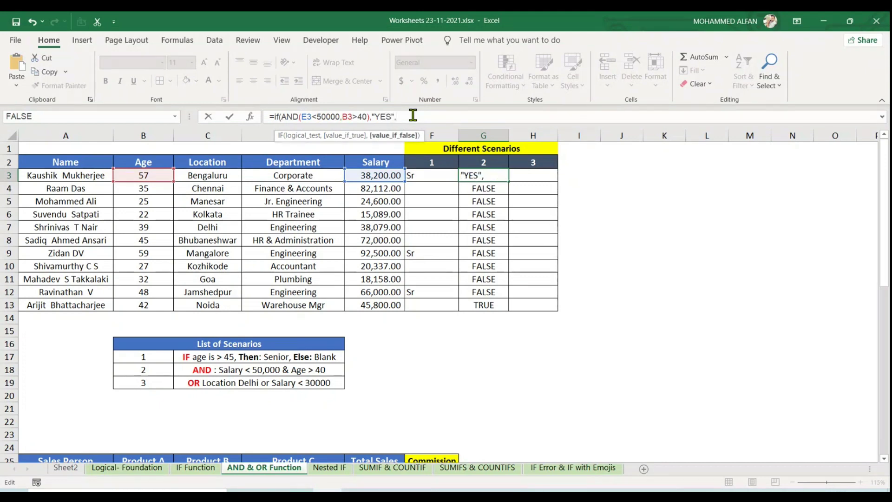
text(O)
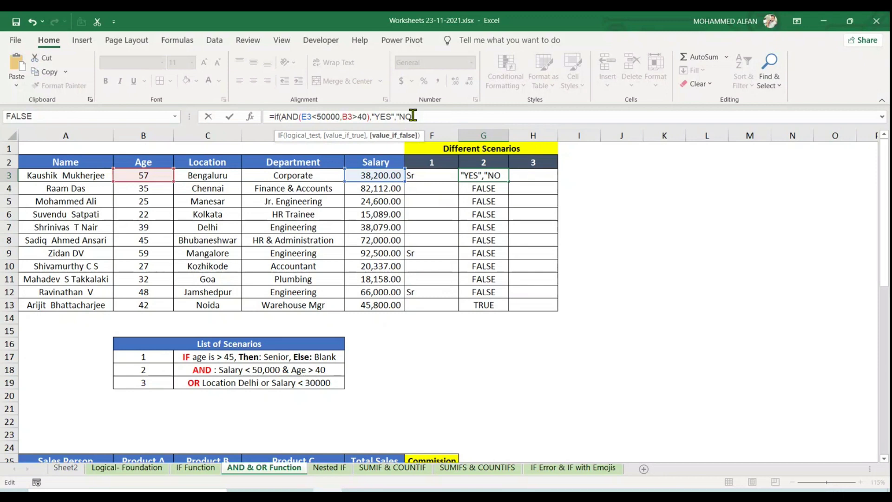
text("))
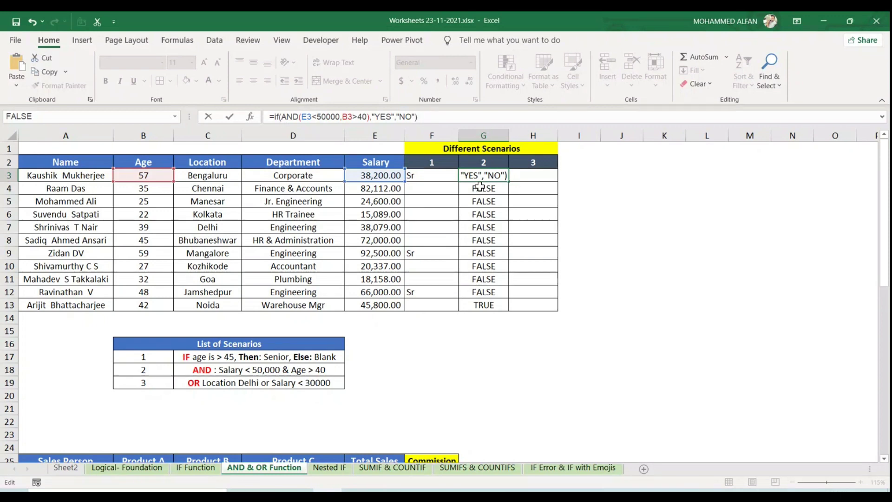
- Fix the parentheses so G3 reads =IF(AND(E3<50000,B3>40),"YES","NO") and commit it
click(280, 116)
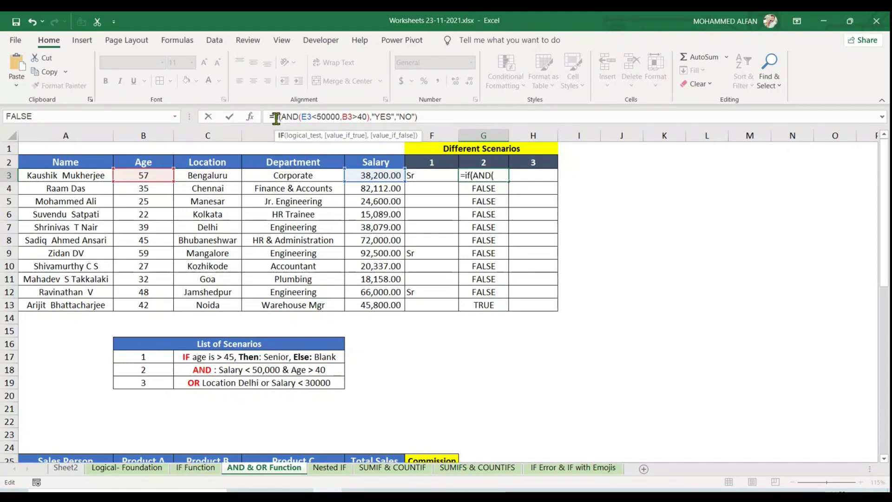
click(282, 116)
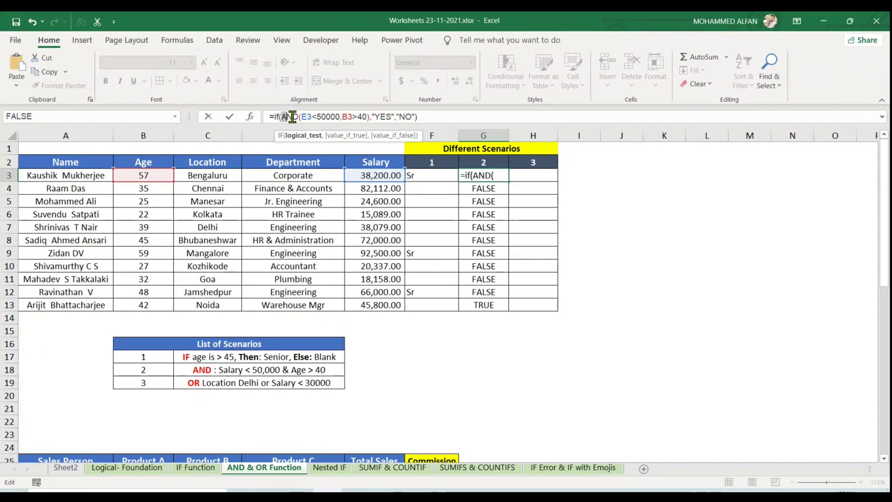
drag(281, 117, 371, 117)
click(371, 116)
text())
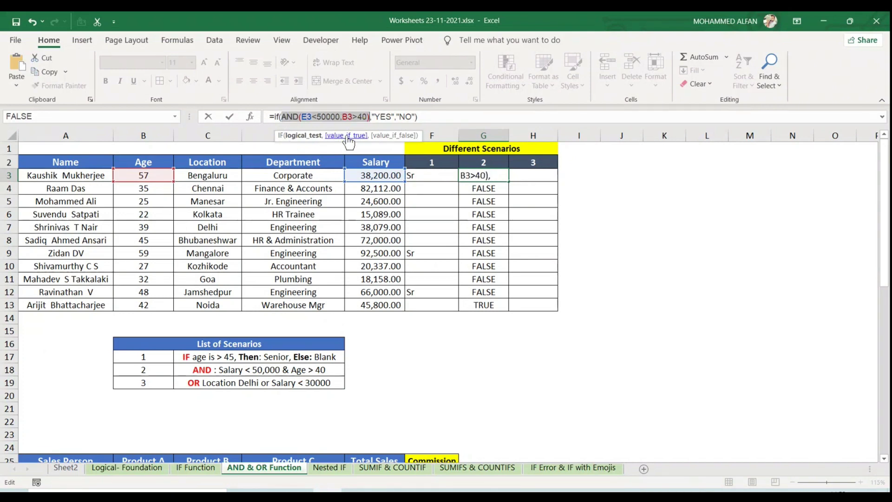
click(394, 117)
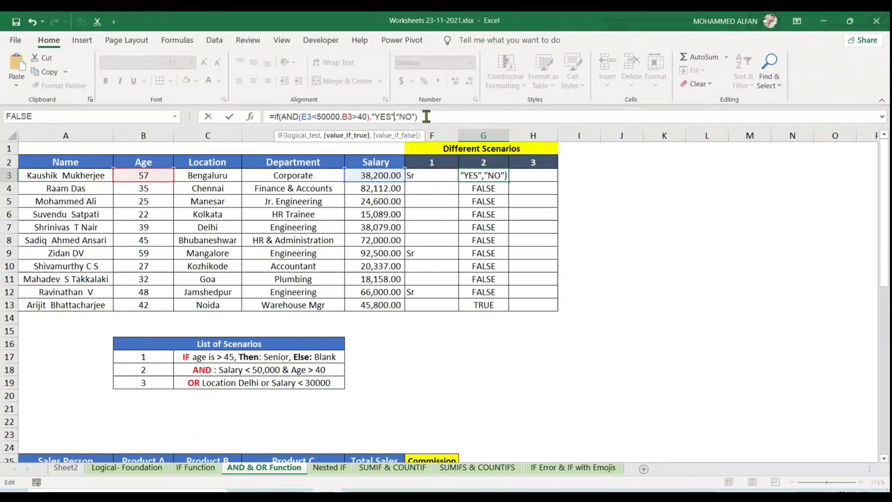
key(Return)
- Copy the YES/NO formula from G3 down to G13
click(505, 179)
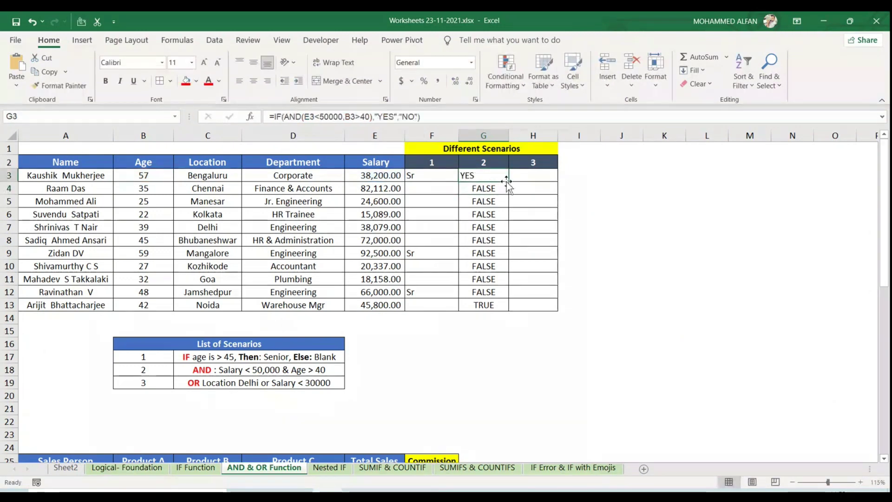
double_click(508, 182)
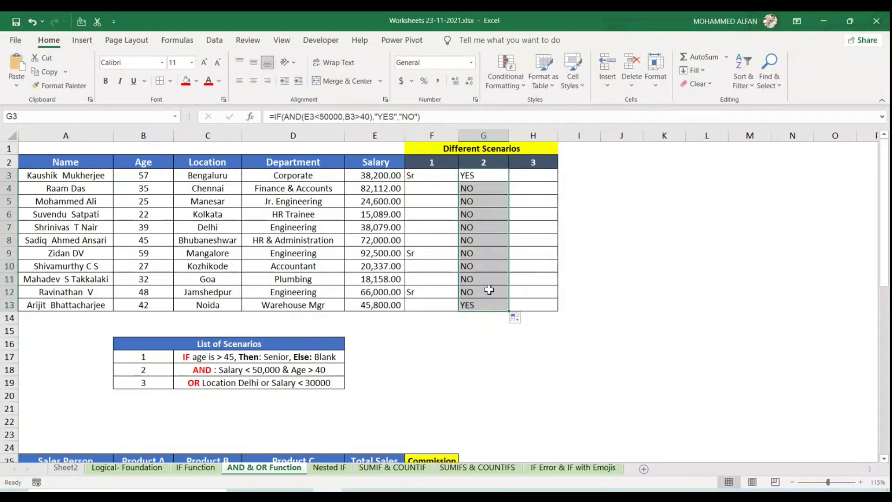
click(374, 253)
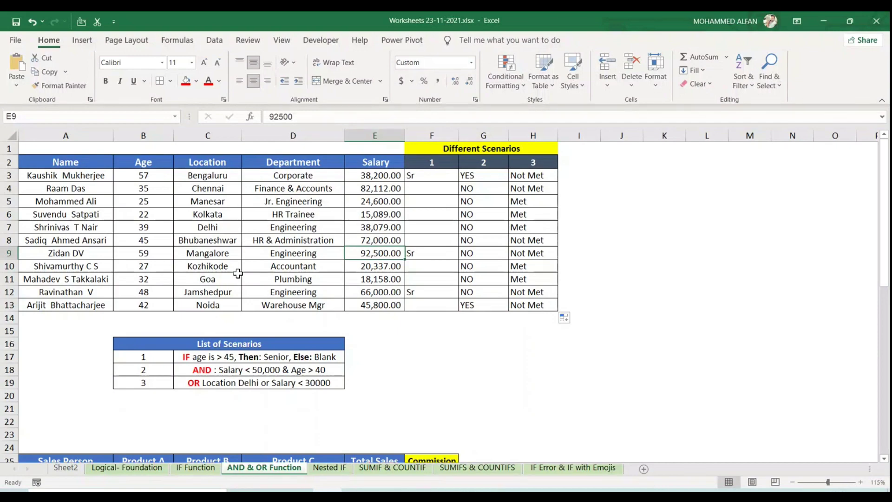
- Review the Sales Person table's Product B, Product C and Total Sales columns
scroll(238, 278, down, 8)
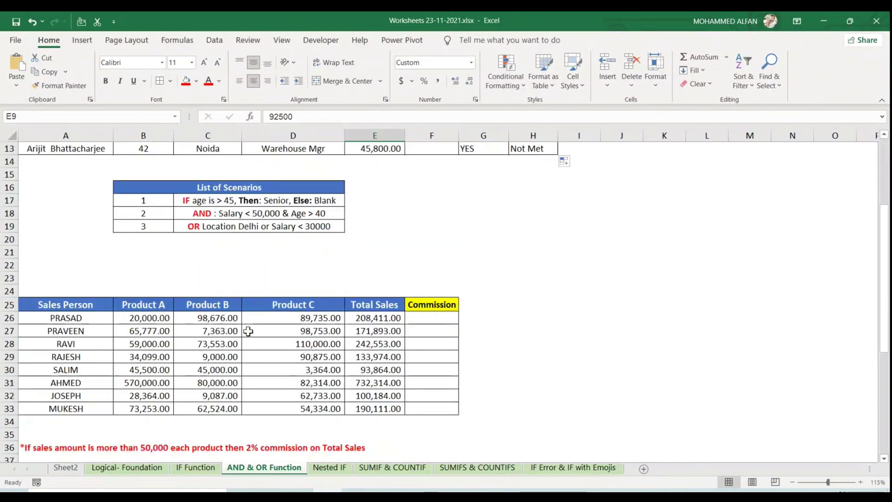
scroll(246, 330, up, 2)
drag(208, 330, 65, 344)
click(579, 356)
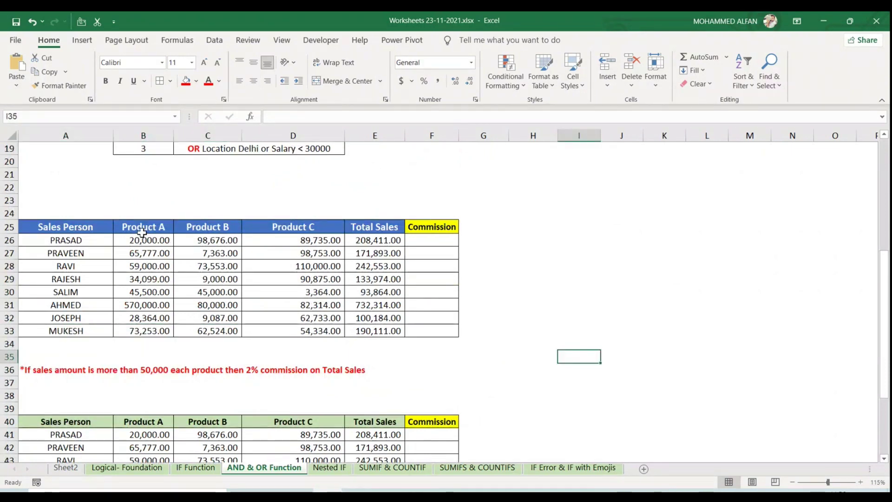
click(208, 228)
click(277, 232)
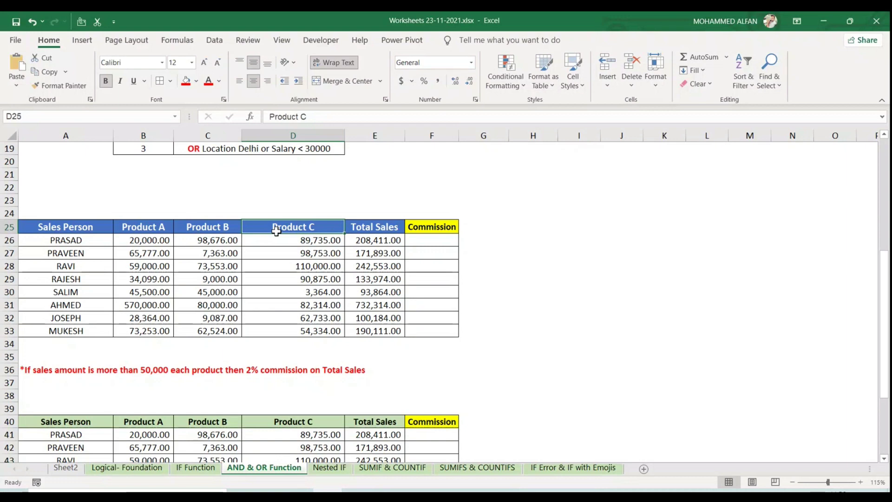
click(387, 241)
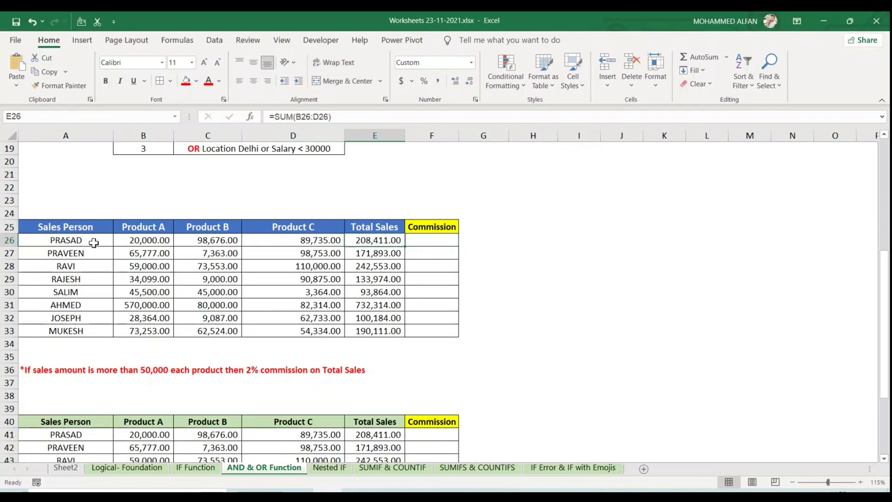
scroll(93, 242, down, 1)
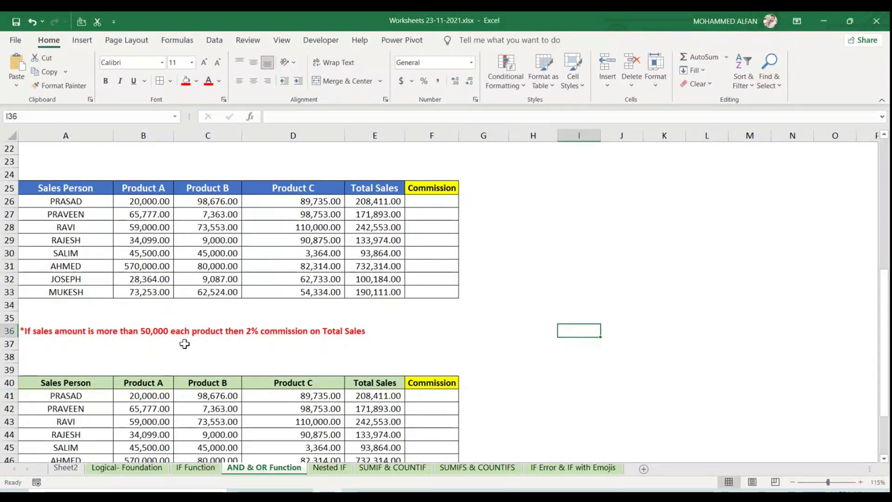
scroll(184, 344, up, 1)
click(148, 214)
click(207, 216)
click(298, 216)
click(374, 215)
click(122, 215)
click(82, 217)
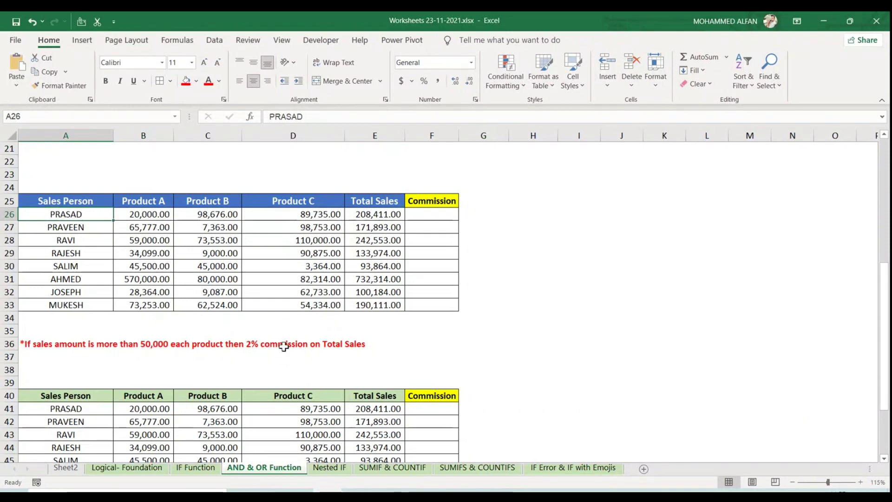
click(401, 214)
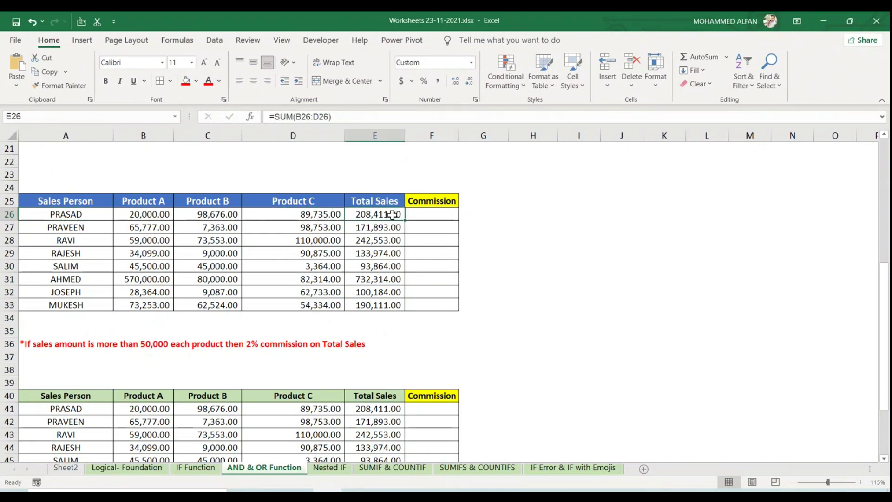
click(153, 215)
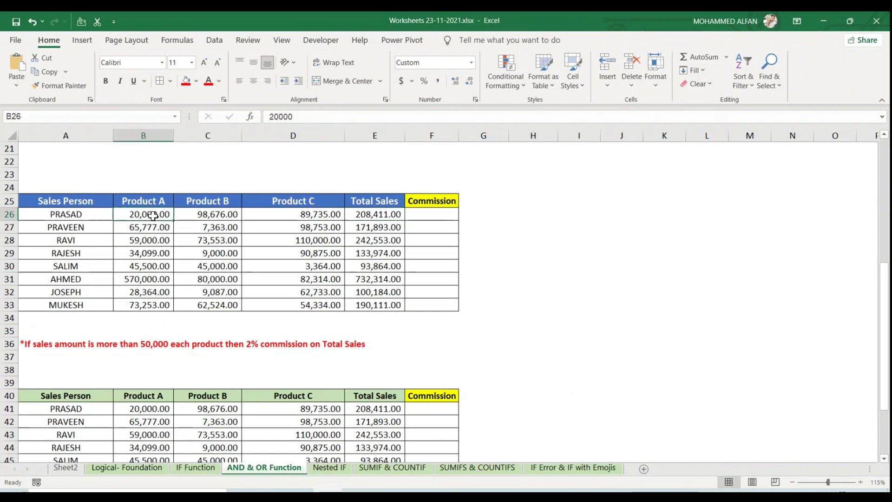
click(206, 215)
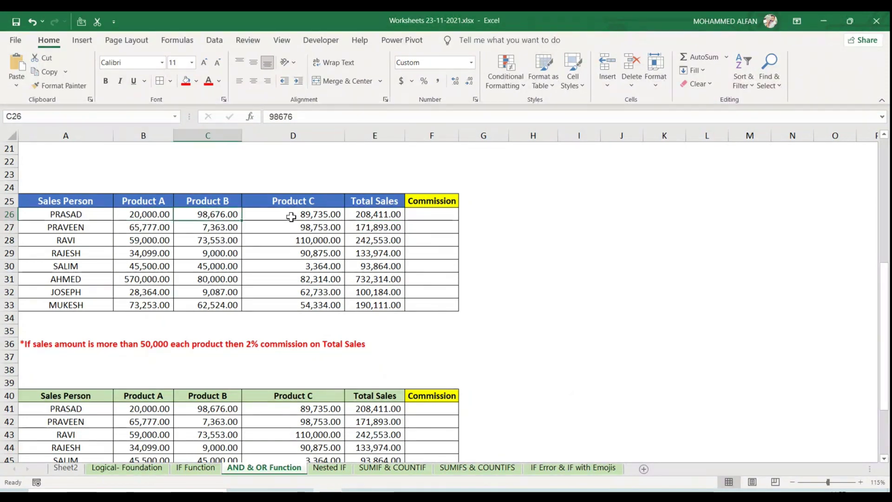
drag(84, 343, 353, 343)
drag(131, 216, 346, 222)
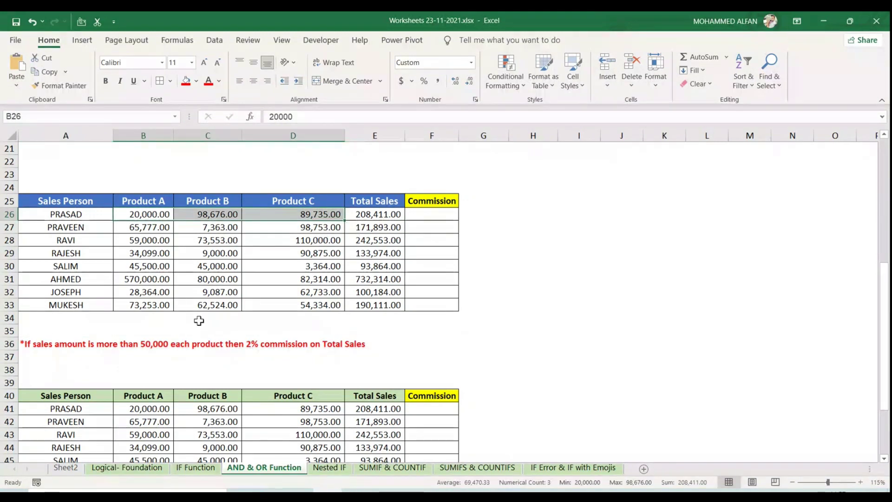
scroll(196, 318, down, 4)
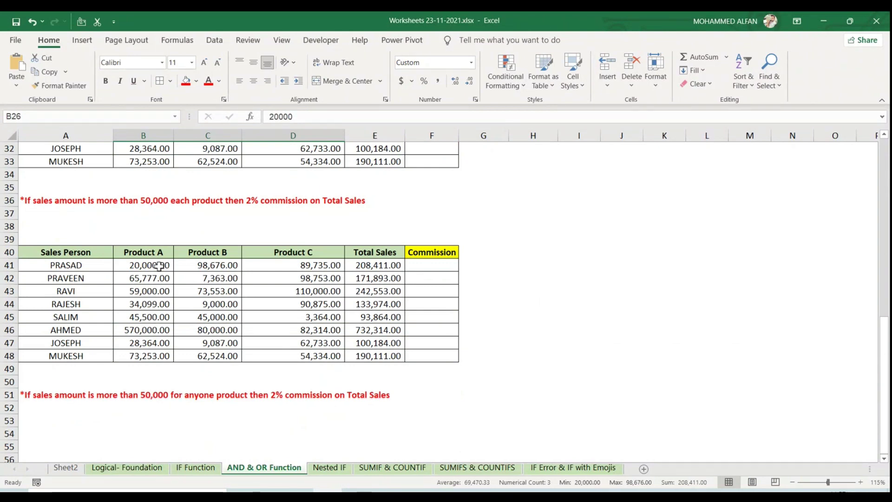
drag(158, 266, 321, 265)
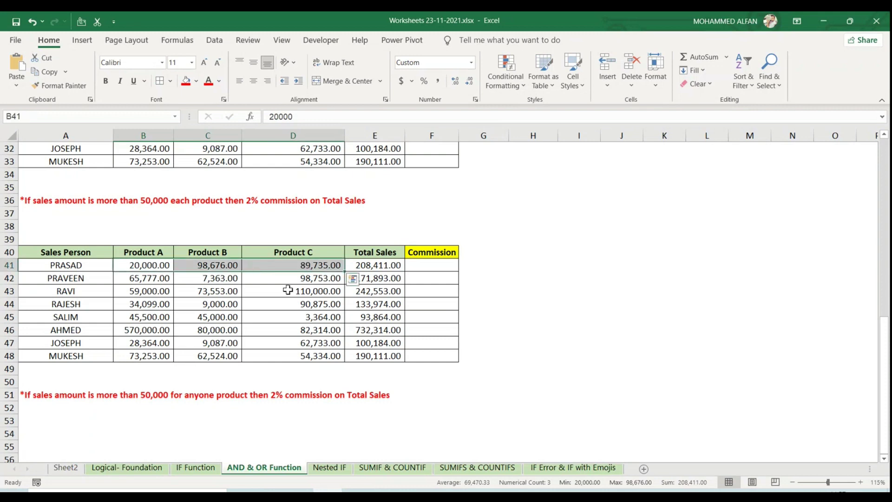
scroll(150, 169, up, 2)
drag(149, 165, 343, 172)
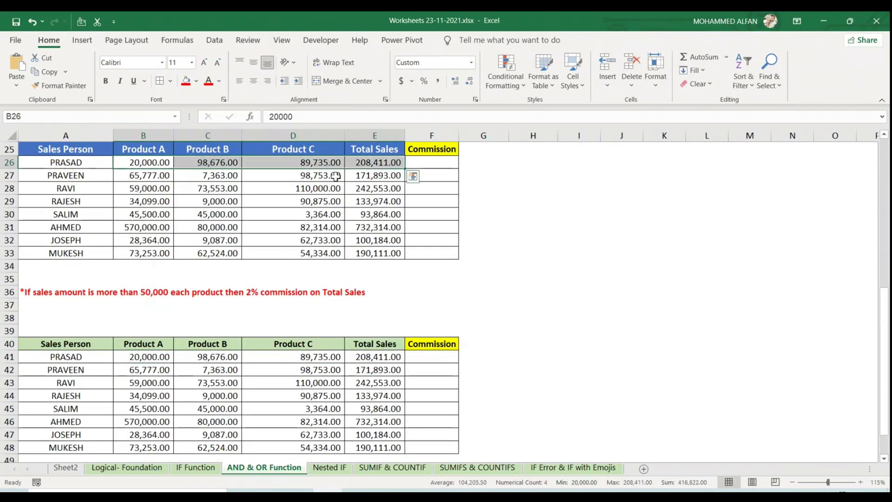
scroll(418, 190, up, 1)
click(443, 201)
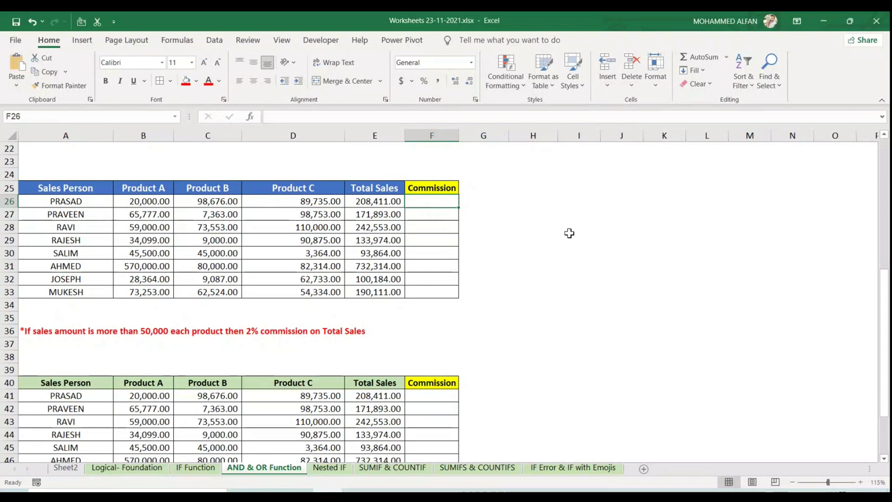
- Enter =AND(B26>50000,C26>50000,D26>50000) in F26, which returns FALSE
text(=and)
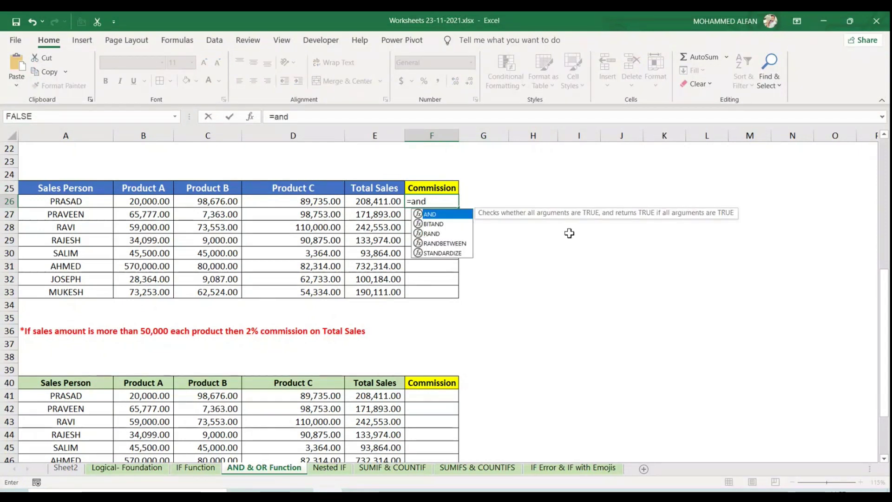
text(()
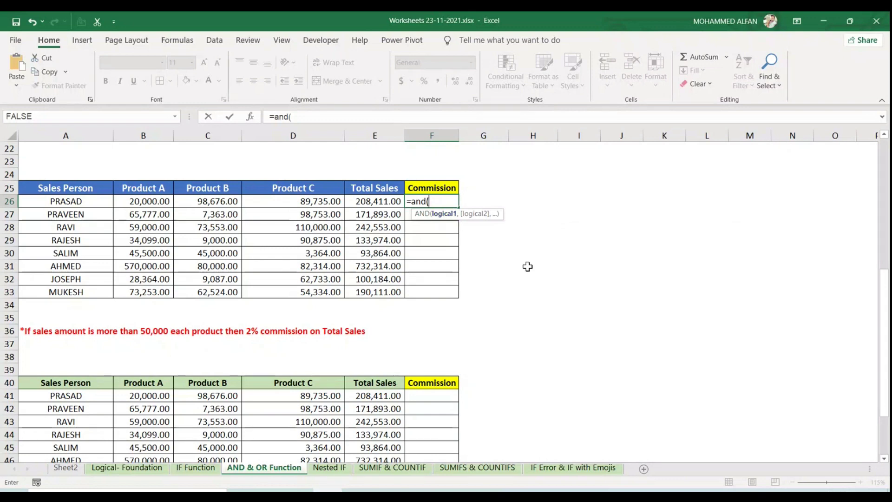
click(147, 201)
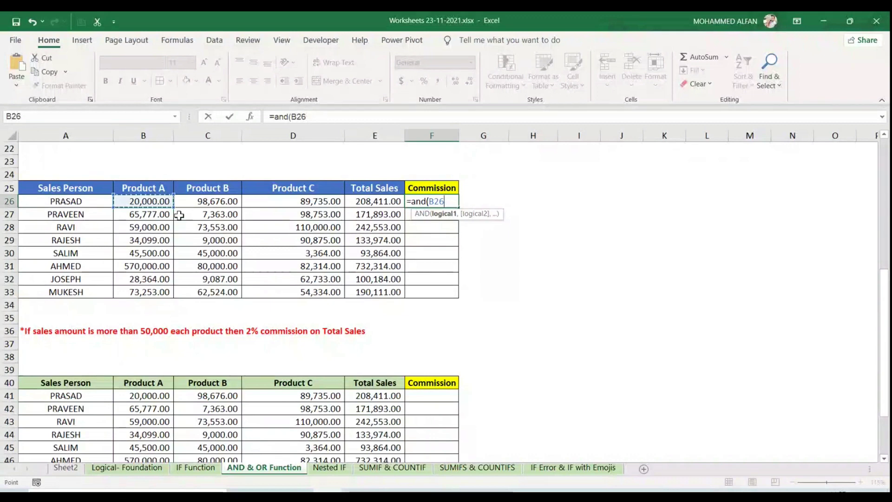
text(>50000)
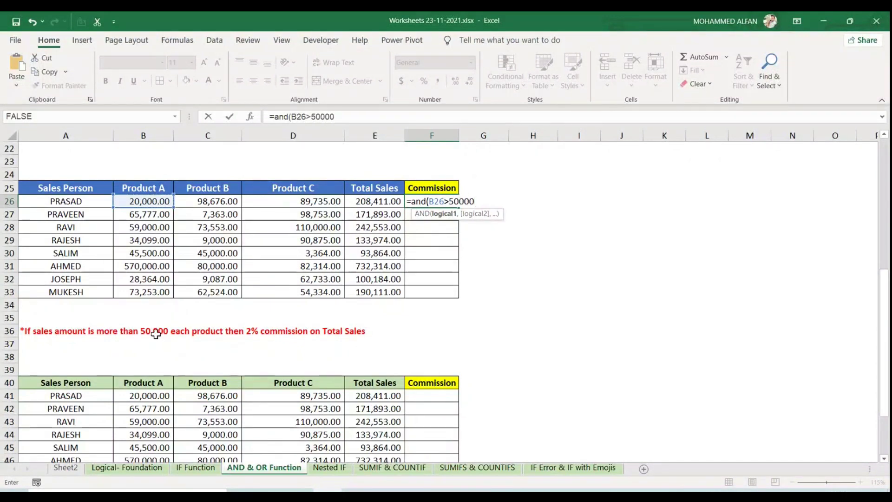
text(,)
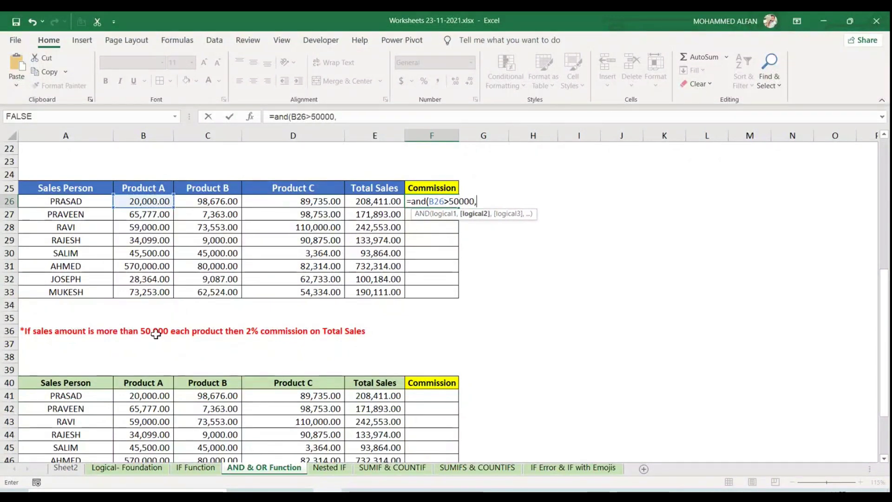
click(211, 202)
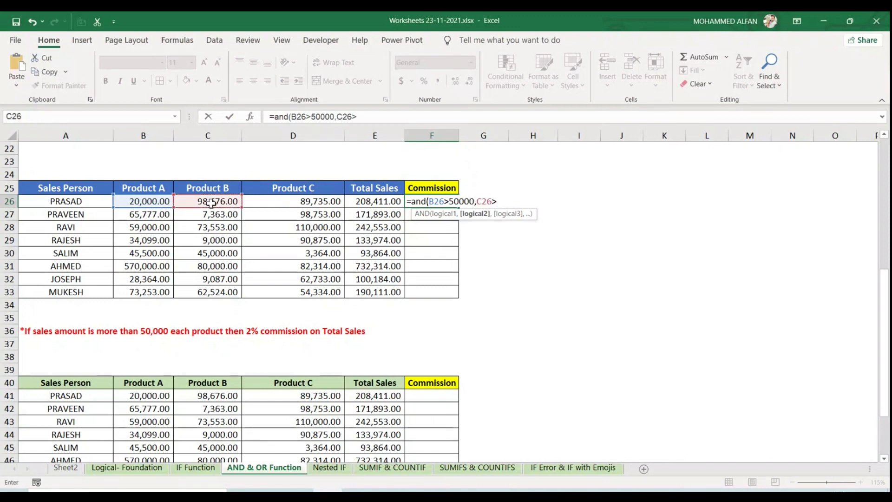
text(>50000,)
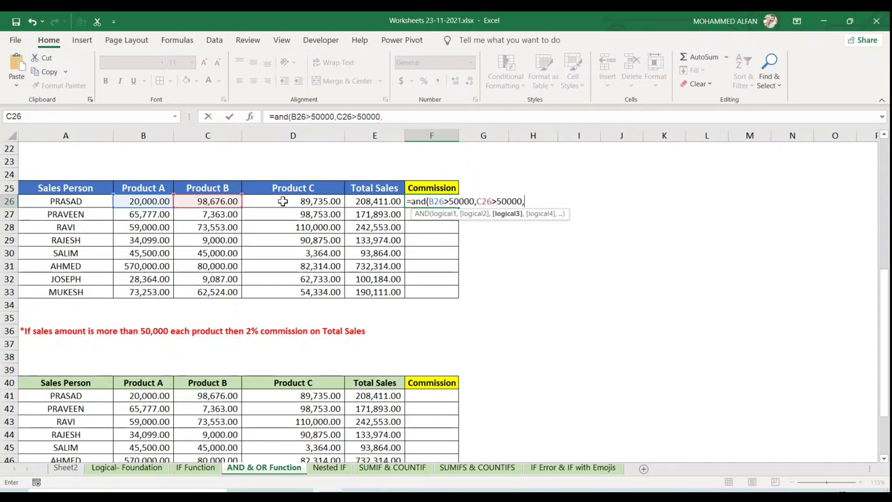
click(282, 201)
text(>)
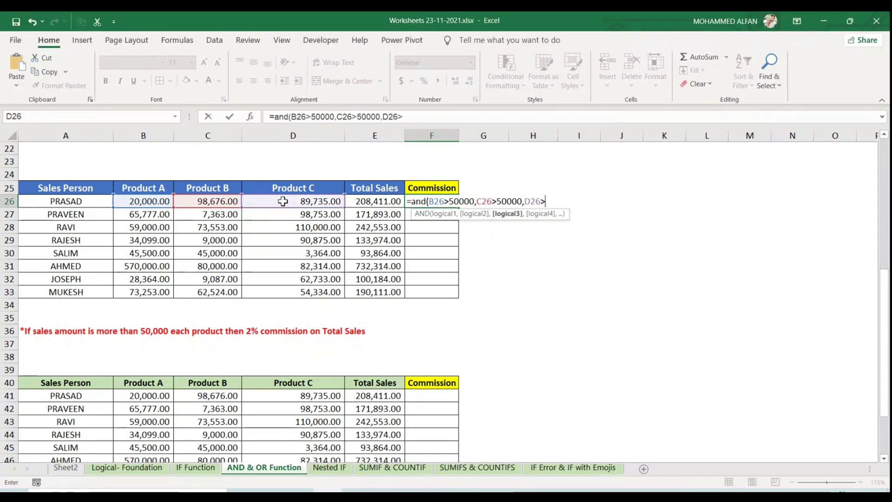
text(50000)
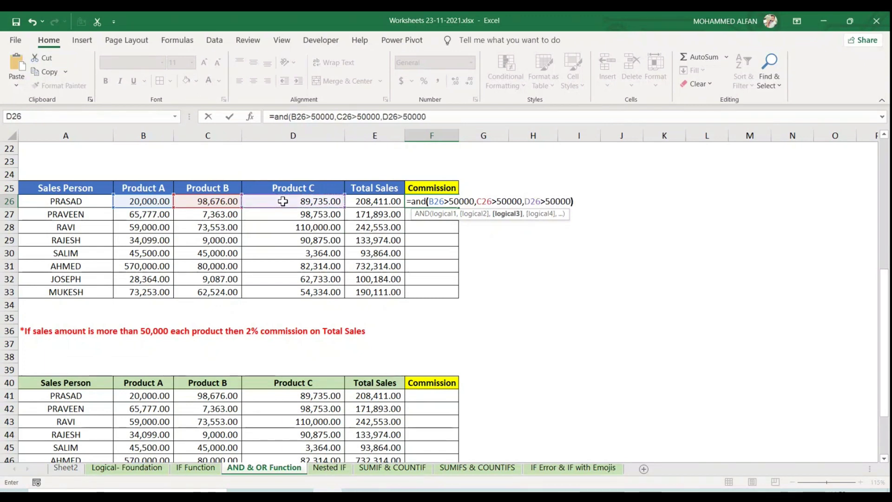
text())
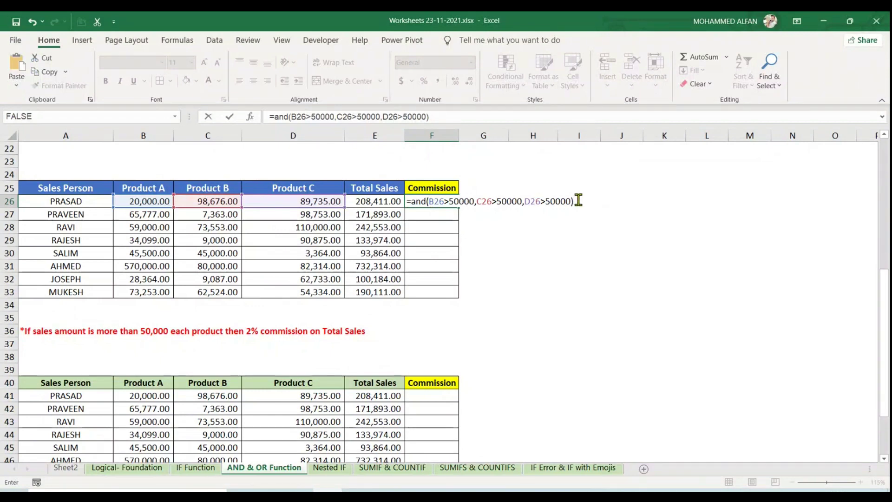
key(Return)
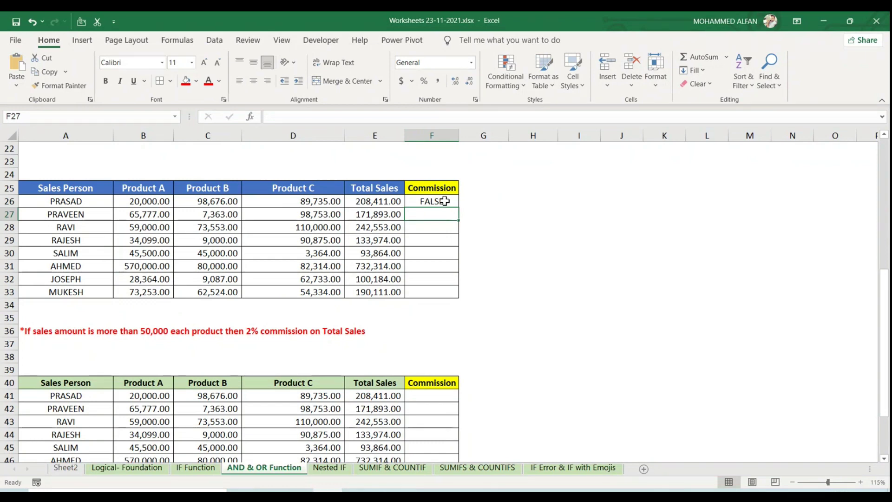
click(444, 201)
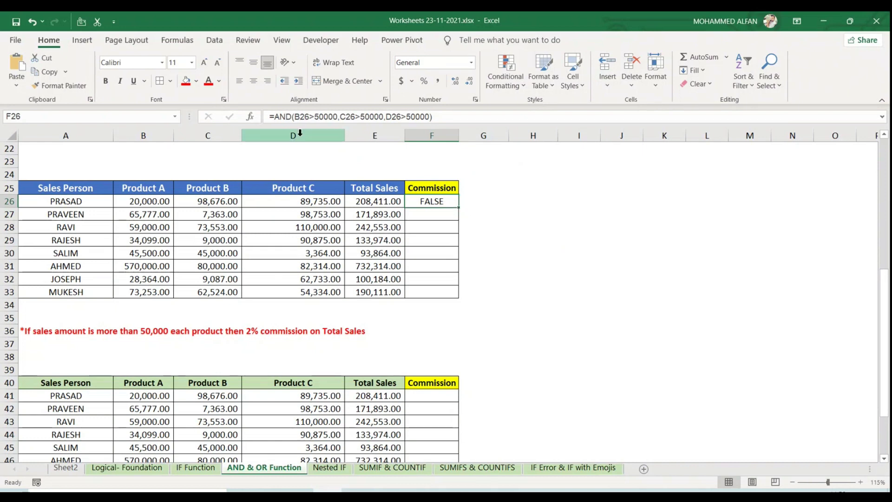
- Wrap F26's AND test in IF returning E26*2% or "Not Eligible"
click(273, 116)
text(if()
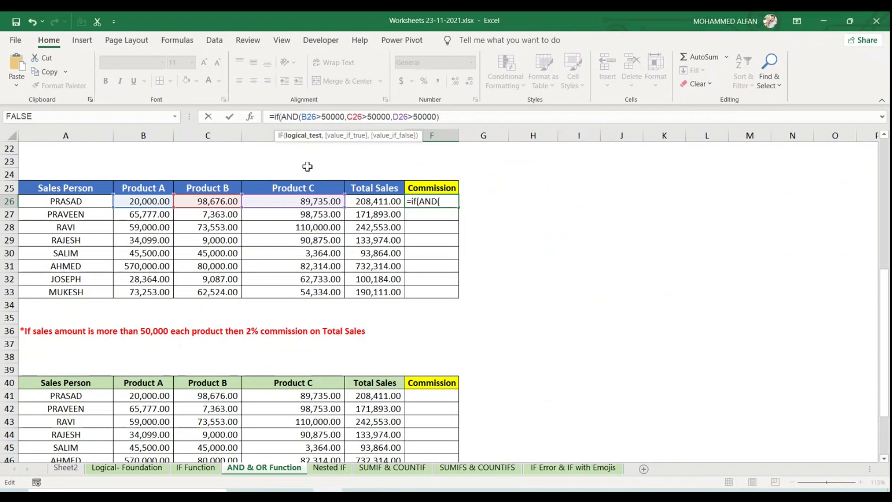
drag(280, 117, 457, 117)
click(457, 114)
text(,)
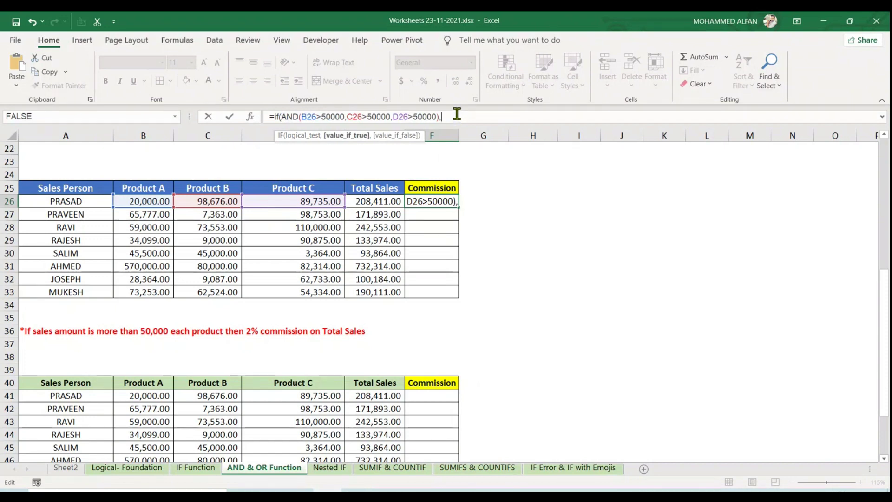
click(377, 203)
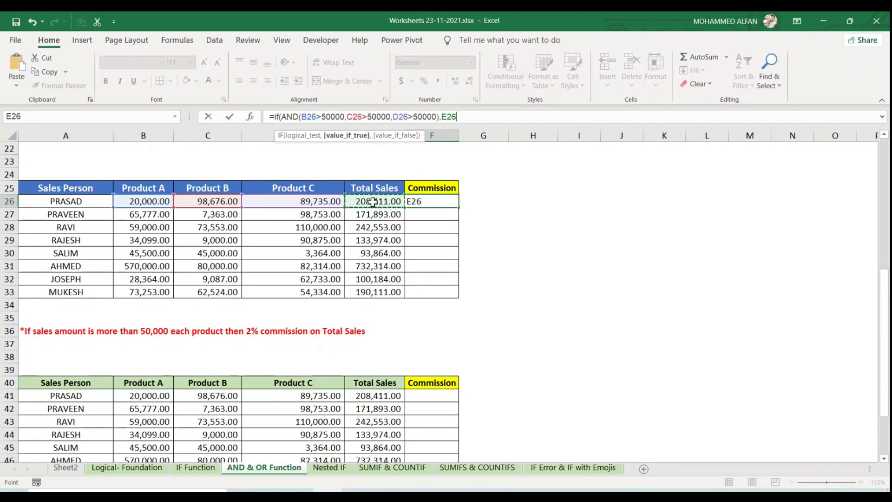
text(*)
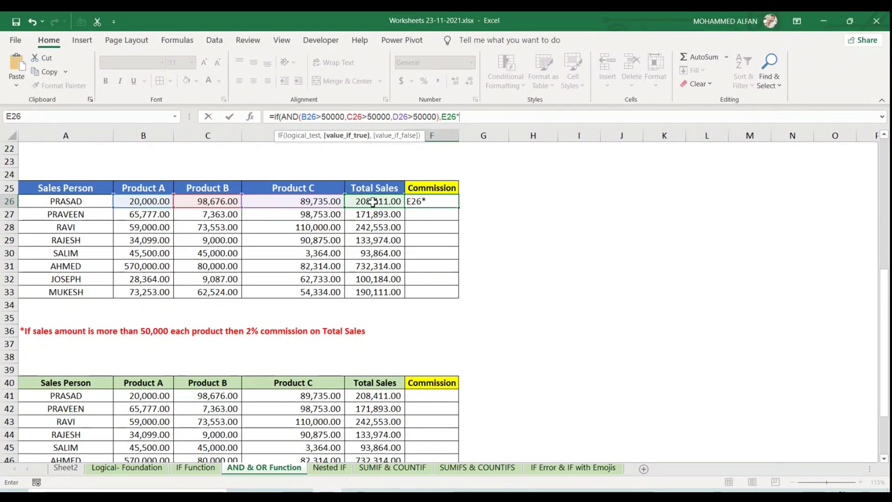
text(2%,)
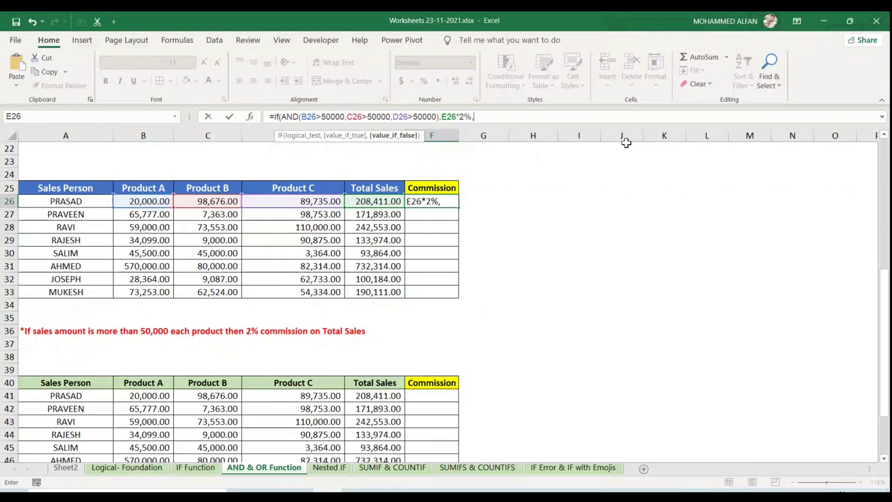
text(ot Eligible")
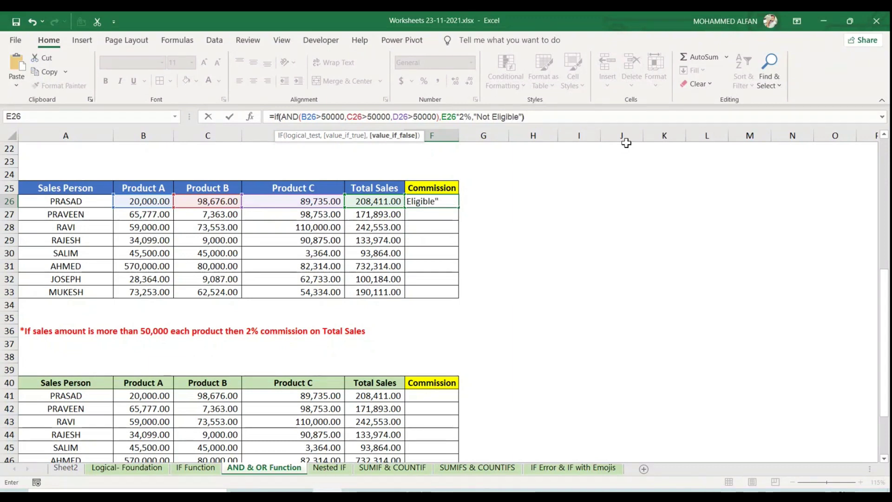
text())
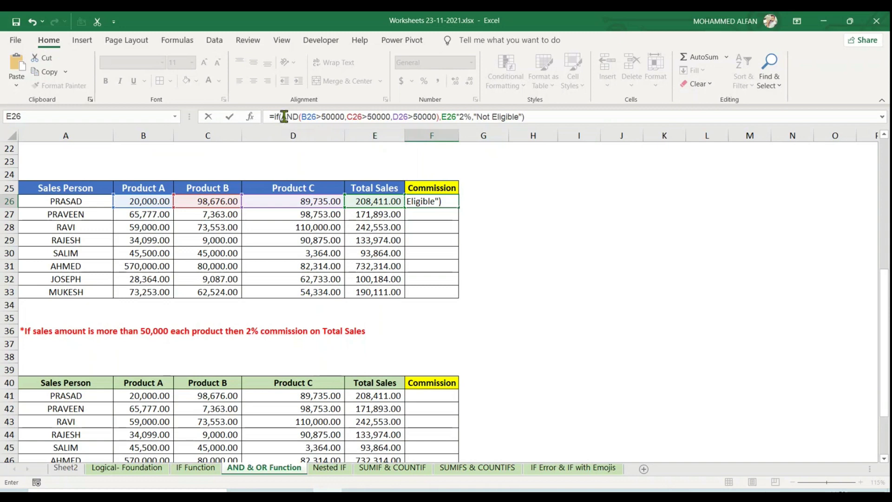
- Highlight the AND test, 2% commission and Not Eligible parts of F26's formula
drag(281, 116, 439, 116)
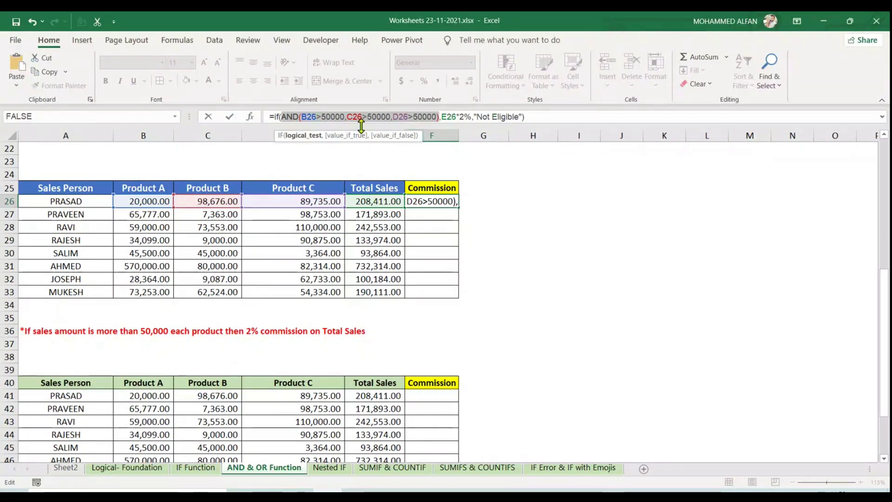
click(318, 116)
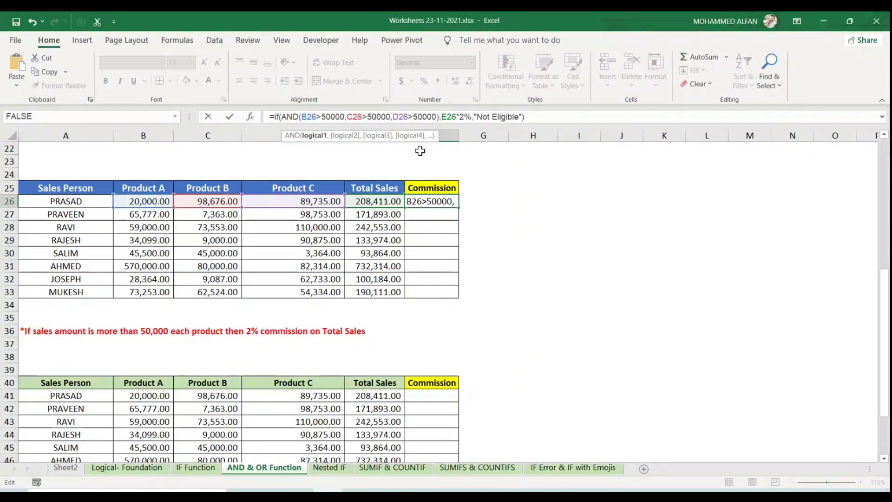
drag(472, 117, 448, 116)
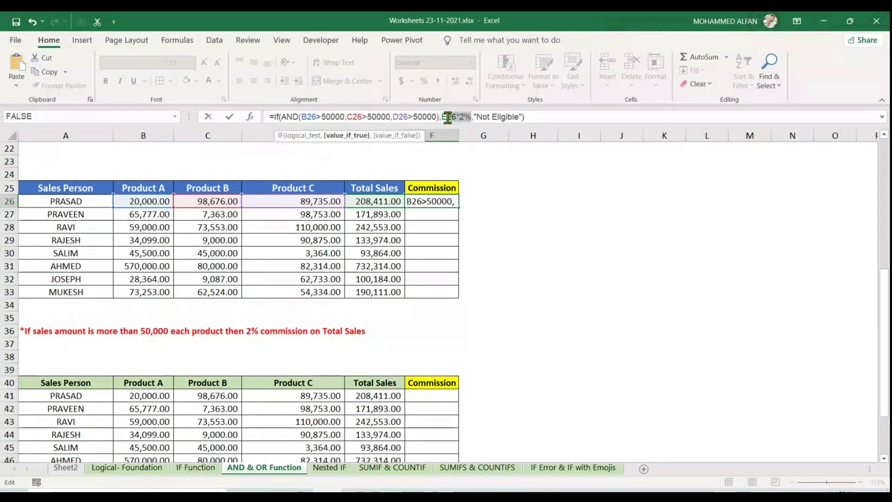
click(559, 116)
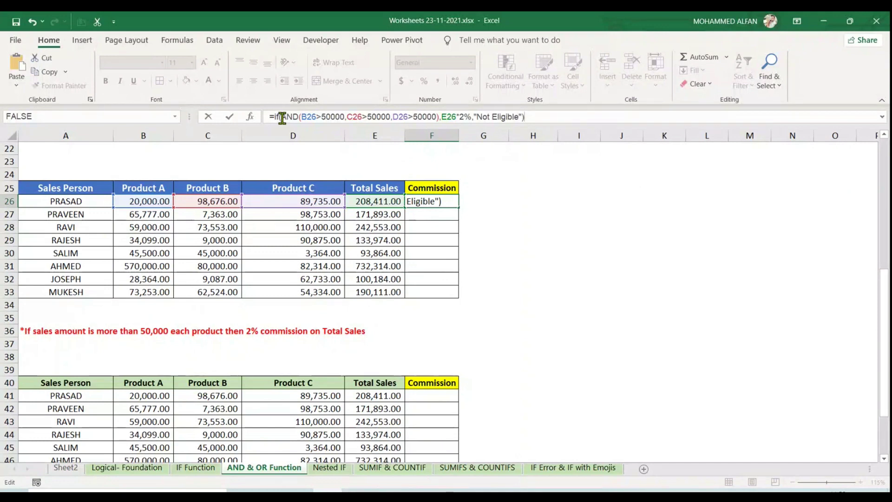
drag(281, 117, 439, 116)
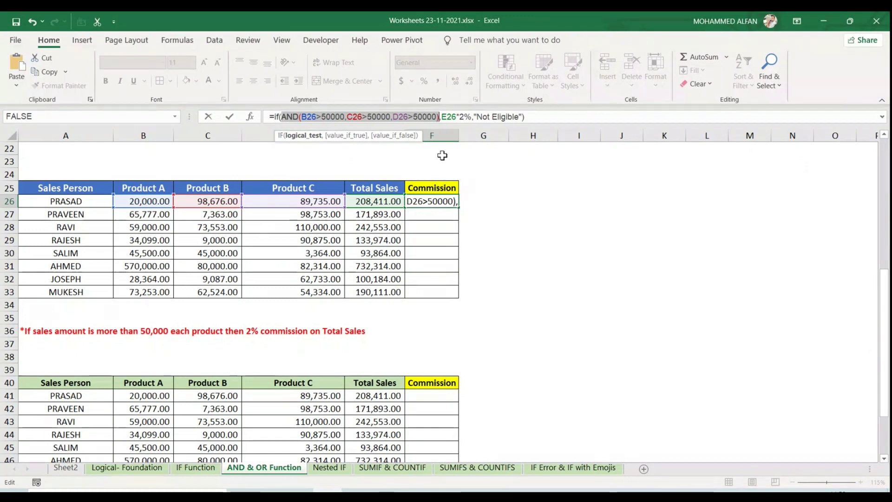
drag(442, 117, 472, 117)
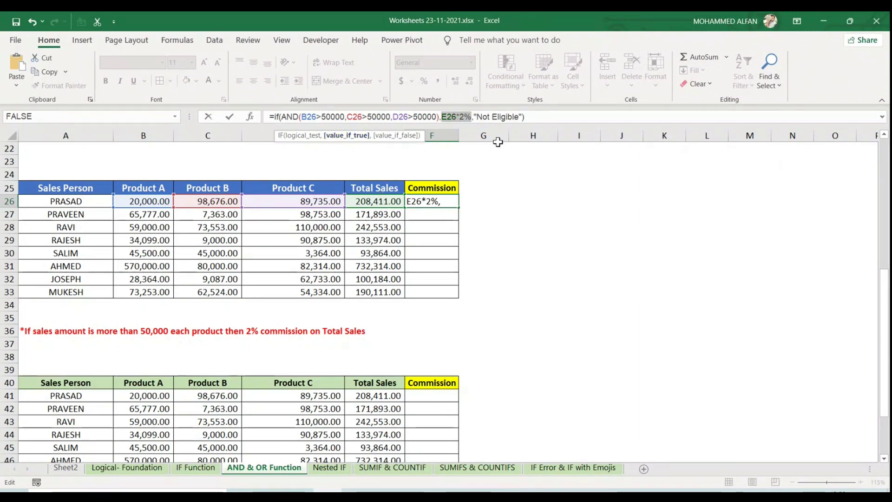
drag(474, 117, 512, 117)
click(538, 116)
- Commit F26's commission formula and fill it down to F33
key(Return)
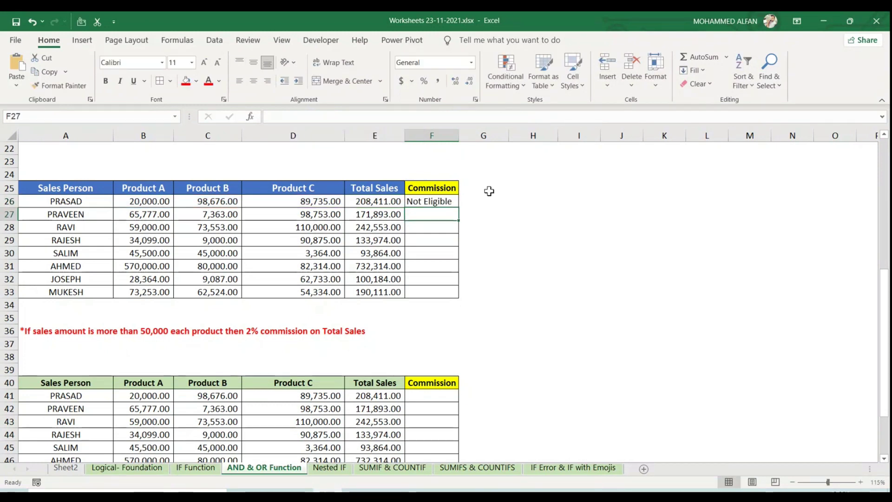
click(457, 202)
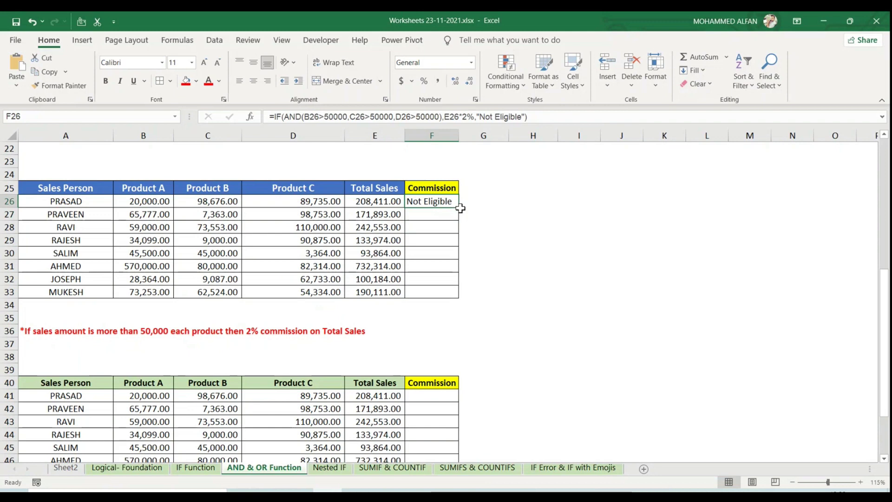
drag(460, 208, 457, 292)
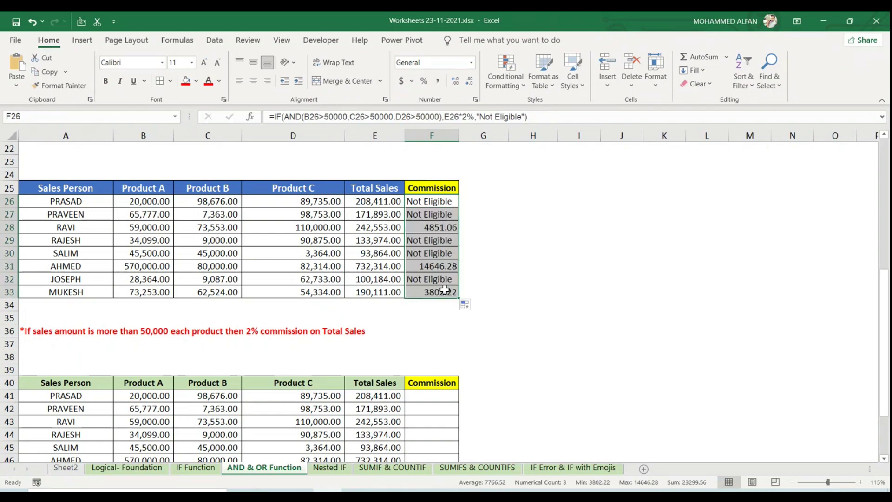
- Test the commissions by changing B26 to 510000 and B28 to 10000
click(149, 205)
text(510000)
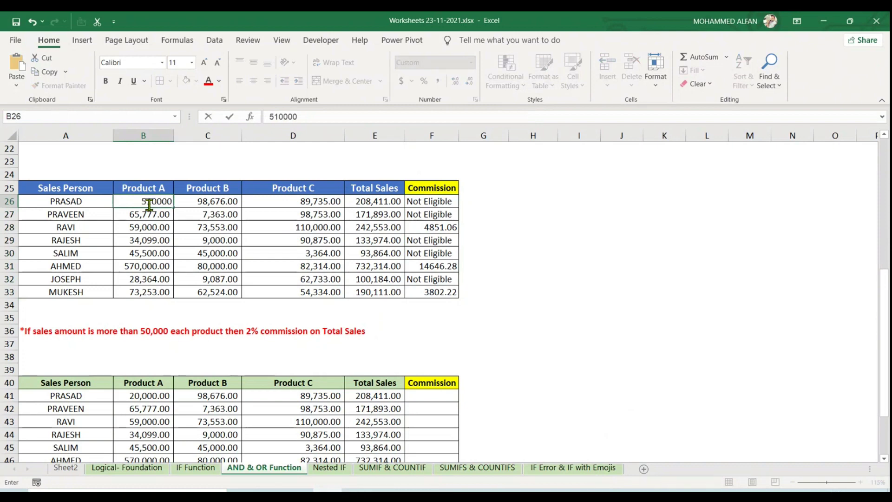
key(Return)
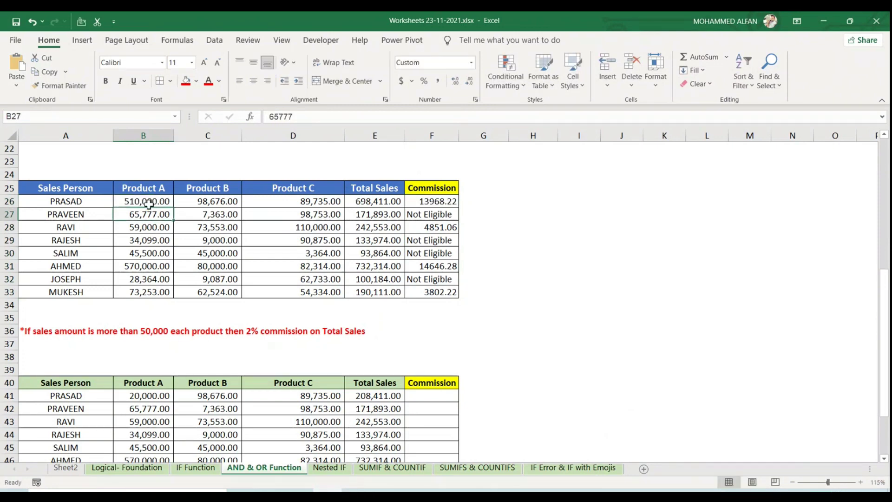
click(411, 228)
drag(312, 227, 154, 231)
click(154, 229)
text(10000)
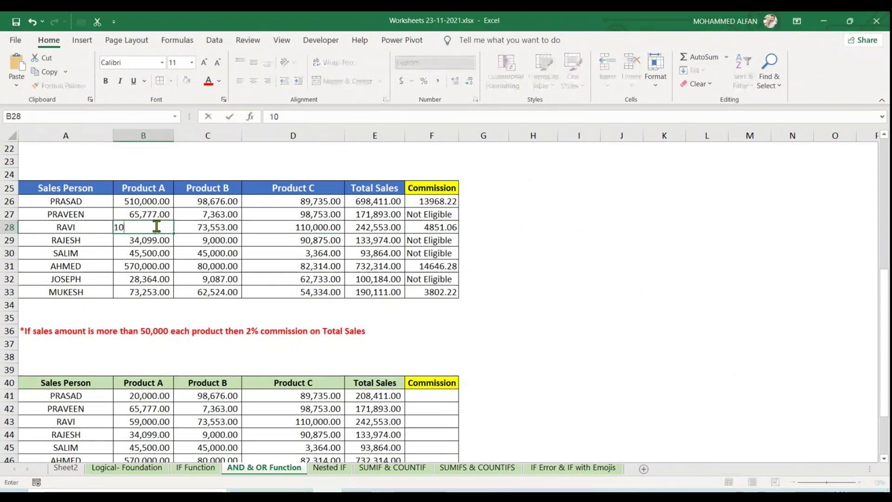
key(Tab)
text(5)
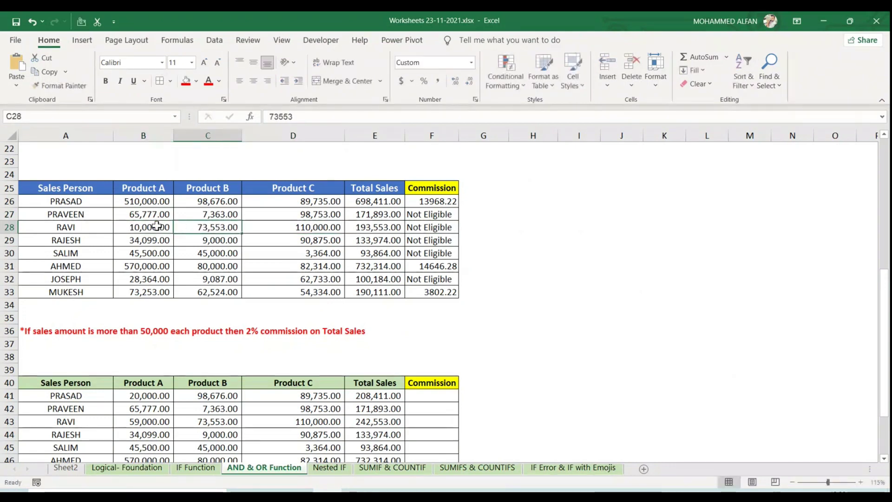